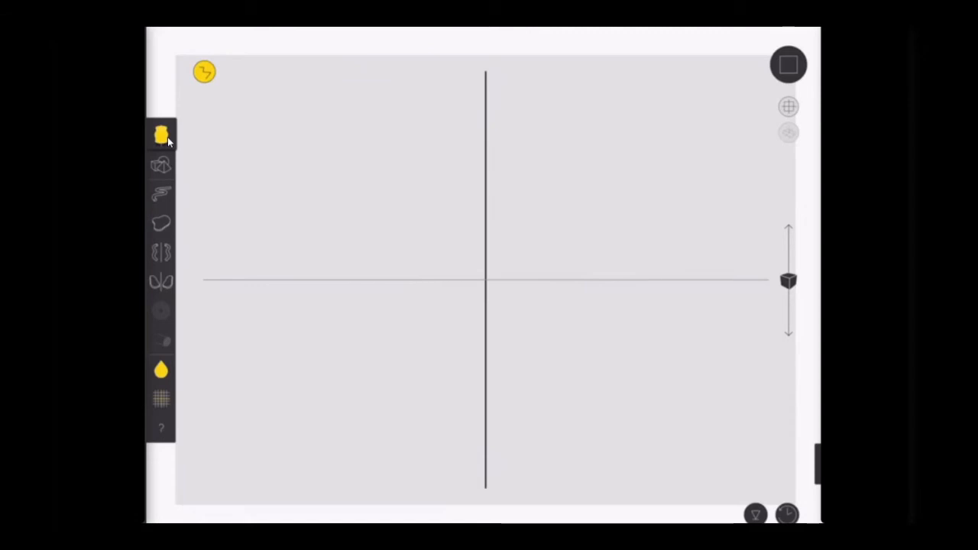
# Step: Choose the circle cross-section and draw the yellow revolved vase with a flared lip and foot
pyautogui.click(161, 137)
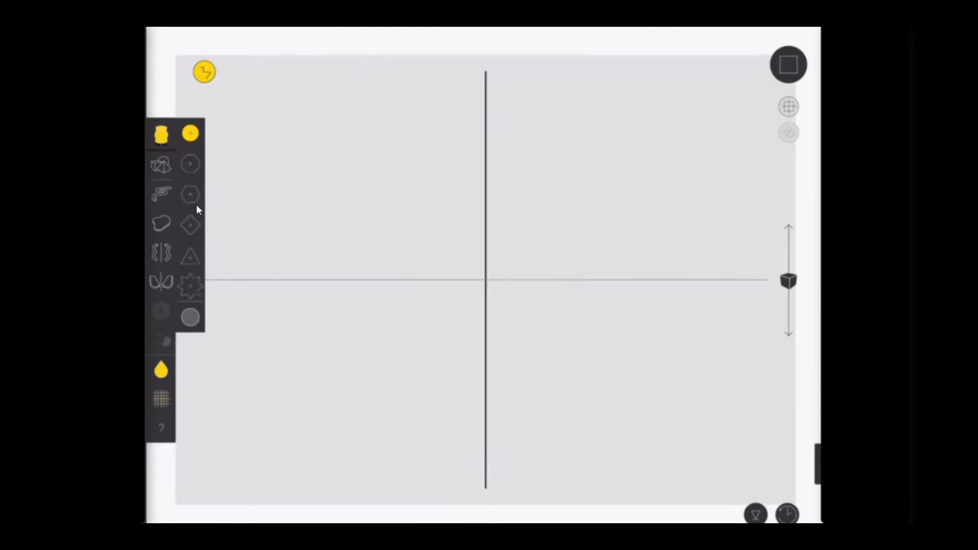
pyautogui.click(189, 135)
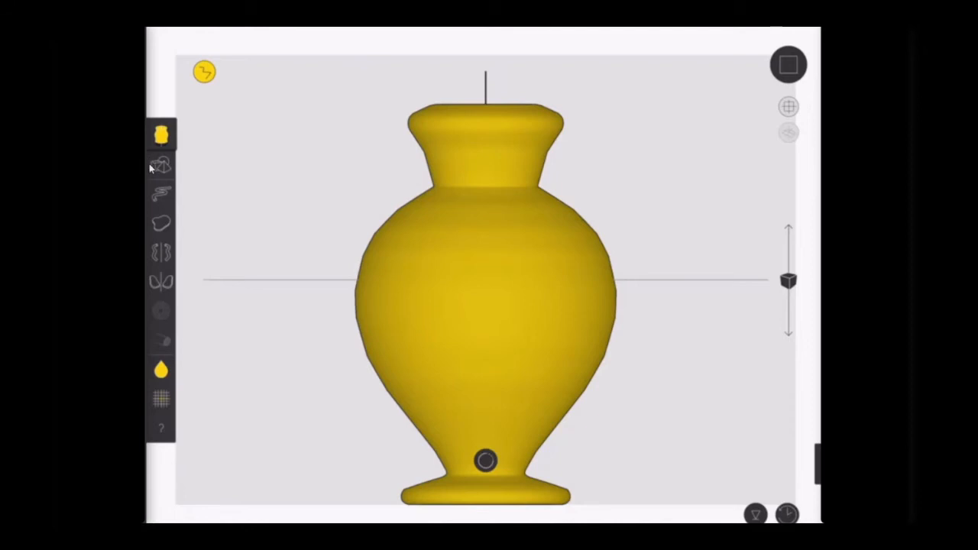
# Step: Turn on two-way mirror symmetry and pick black to draw the paired handles
pyautogui.click(162, 254)
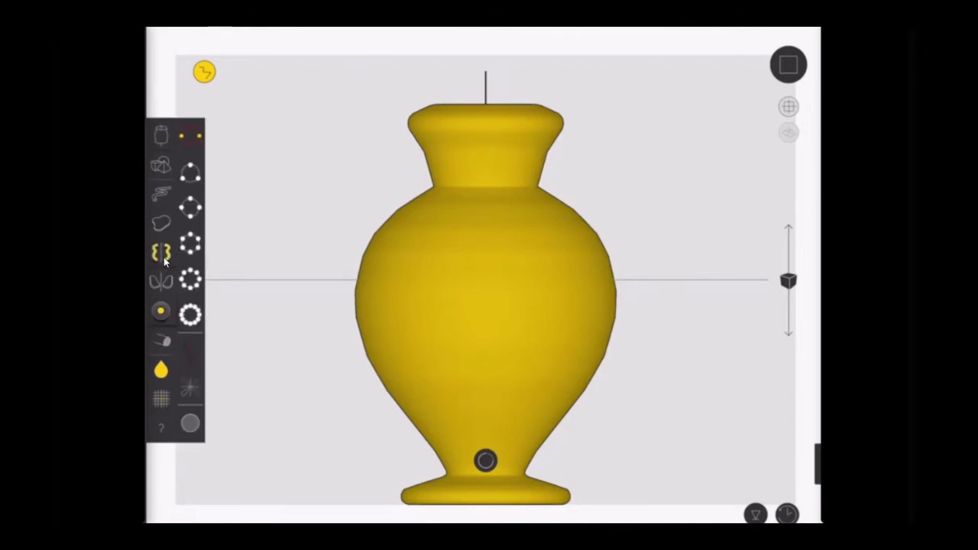
pyautogui.click(196, 134)
pyautogui.click(162, 345)
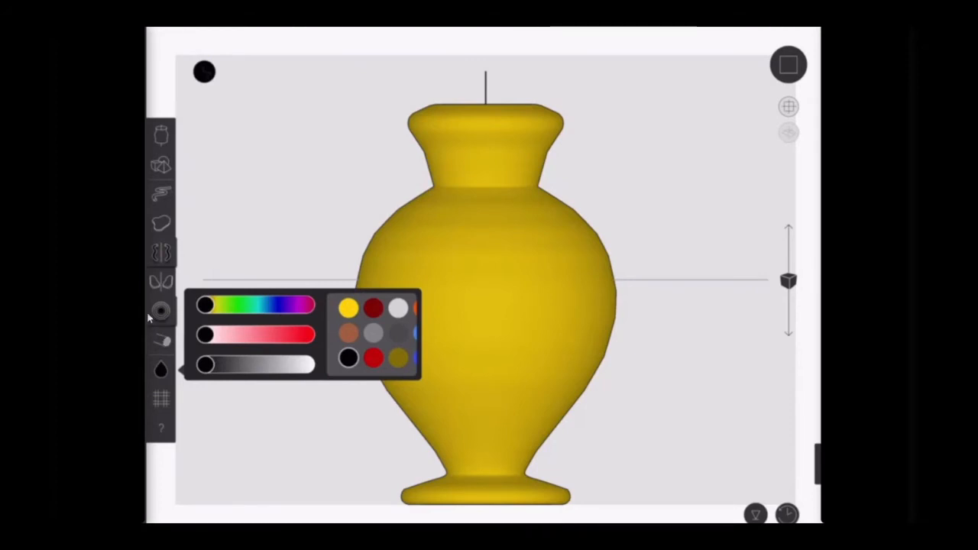
pyautogui.click(148, 316)
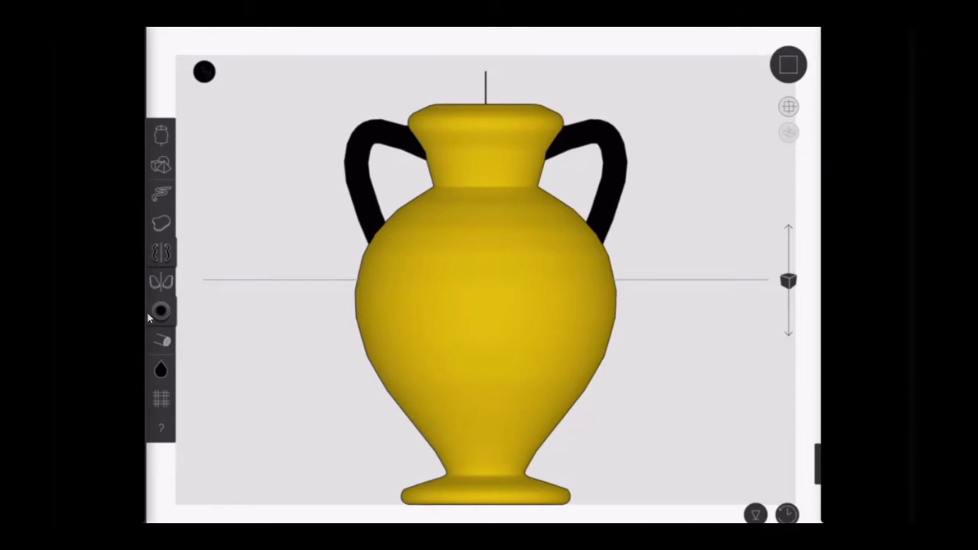
# Step: Add black and dark red ring primitives around the vase's lip, neck, belly and foot
pyautogui.click(162, 137)
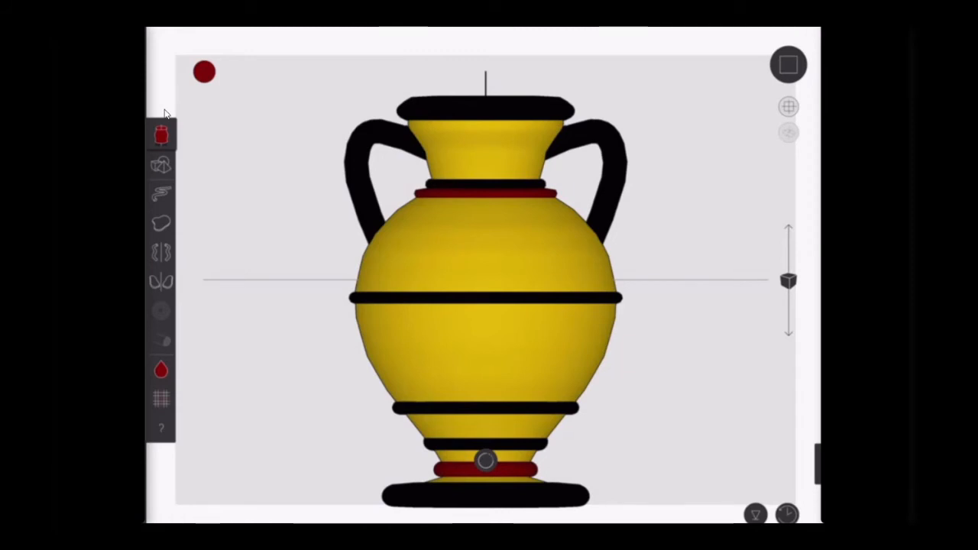
pyautogui.click(161, 252)
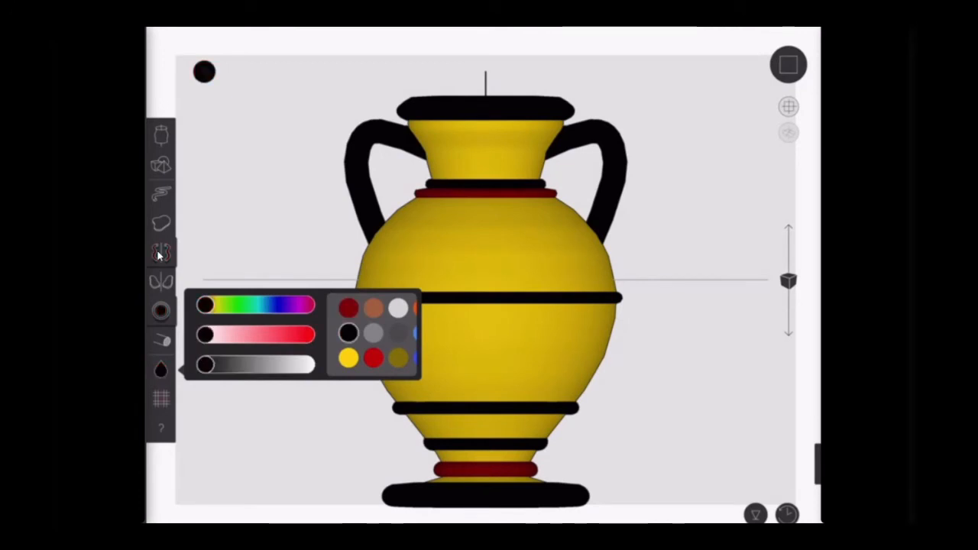
# Step: Draw mirrored black tube strokes above the foot bands and below the red neck ring
pyautogui.click(161, 341)
pyautogui.moveTo(525, 414); pyautogui.dragTo(518, 435)
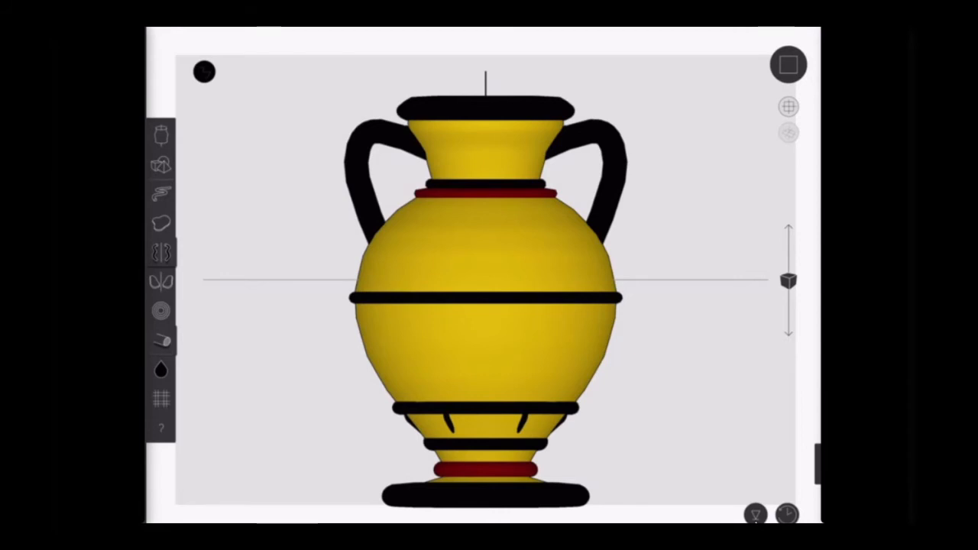
pyautogui.moveTo(521, 196); pyautogui.dragTo(529, 209)
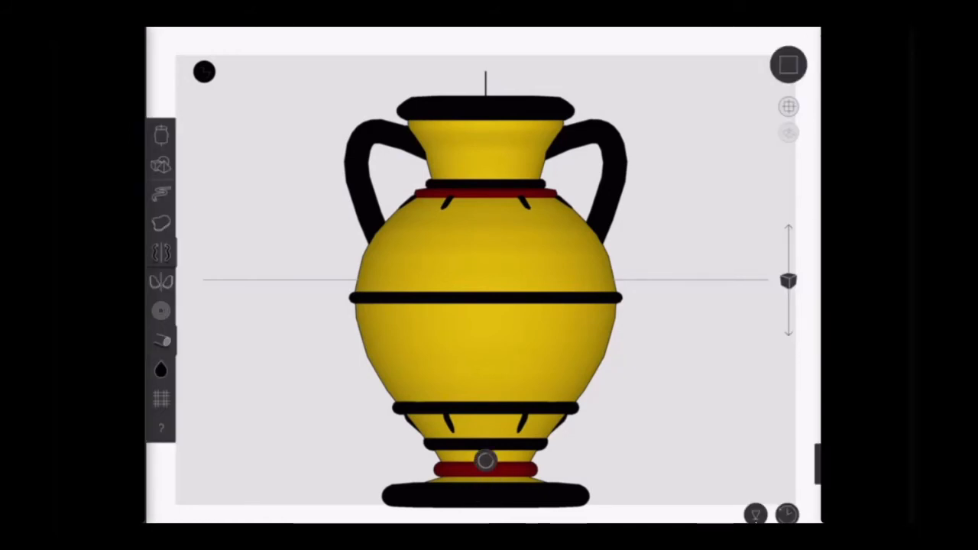
# Step: Place three pairs of mirrored black dots on the vase's lower body
pyautogui.click(486, 460)
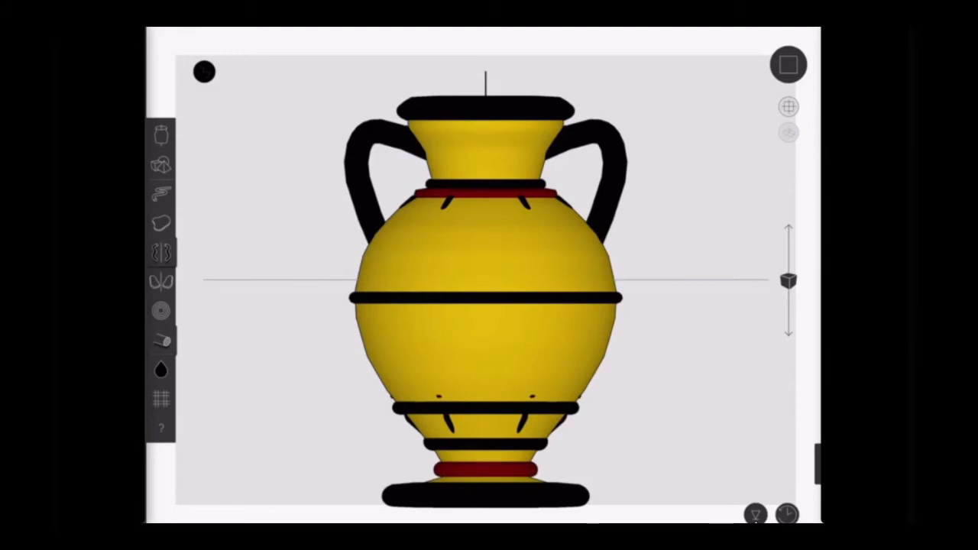
pyautogui.click(535, 387)
pyautogui.click(538, 378)
pyautogui.click(788, 66)
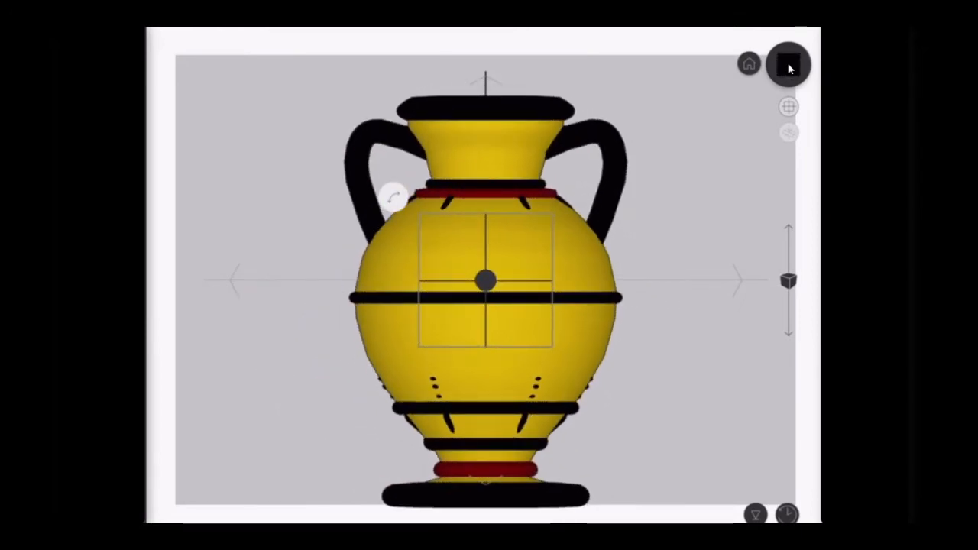
pyautogui.click(789, 66)
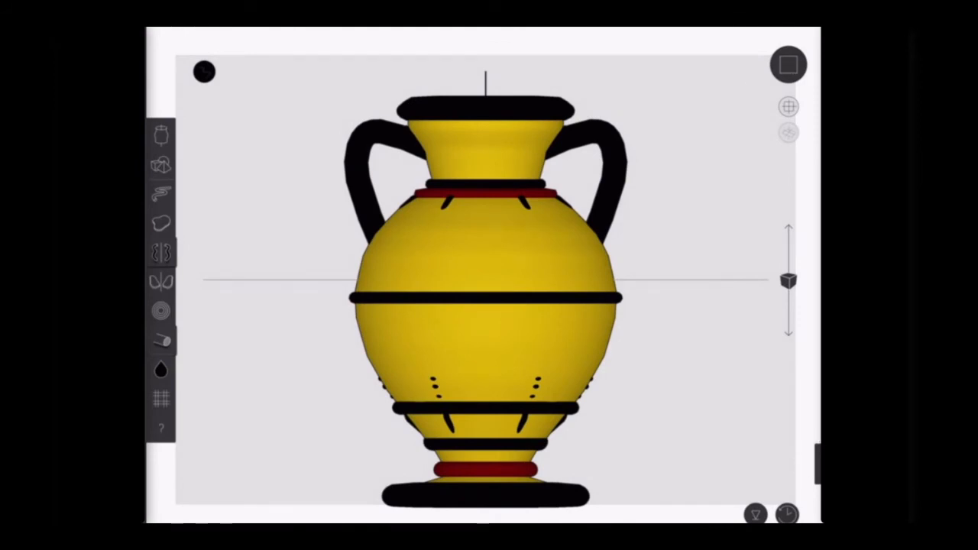
# Step: Save the amphora sketch from the side menu under the name 'Greek Vase'
pyautogui.click(817, 458)
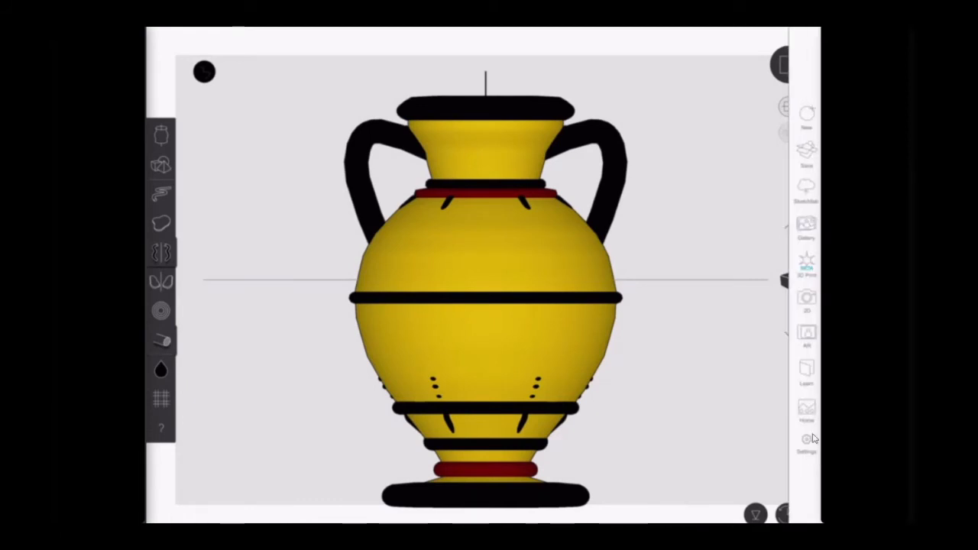
pyautogui.click(805, 153)
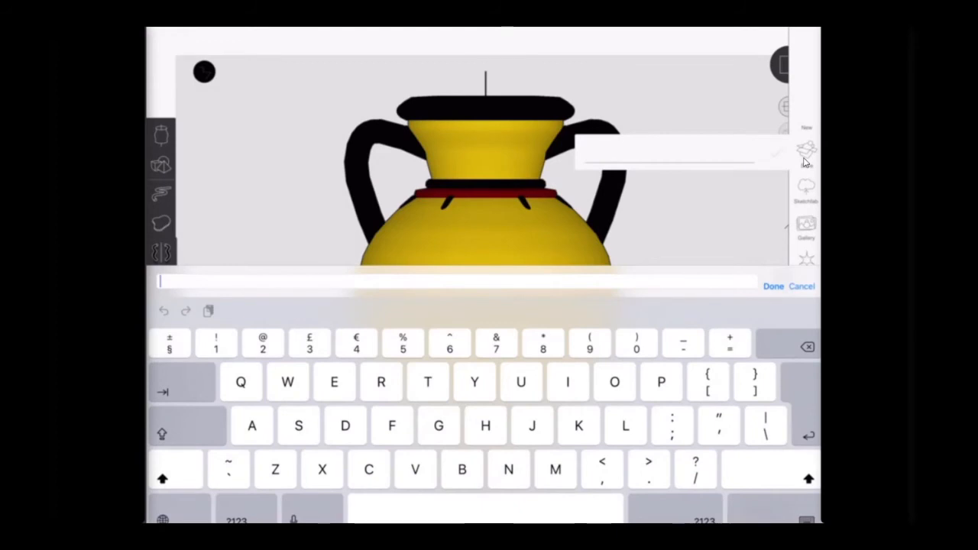
pyautogui.write('Greek')
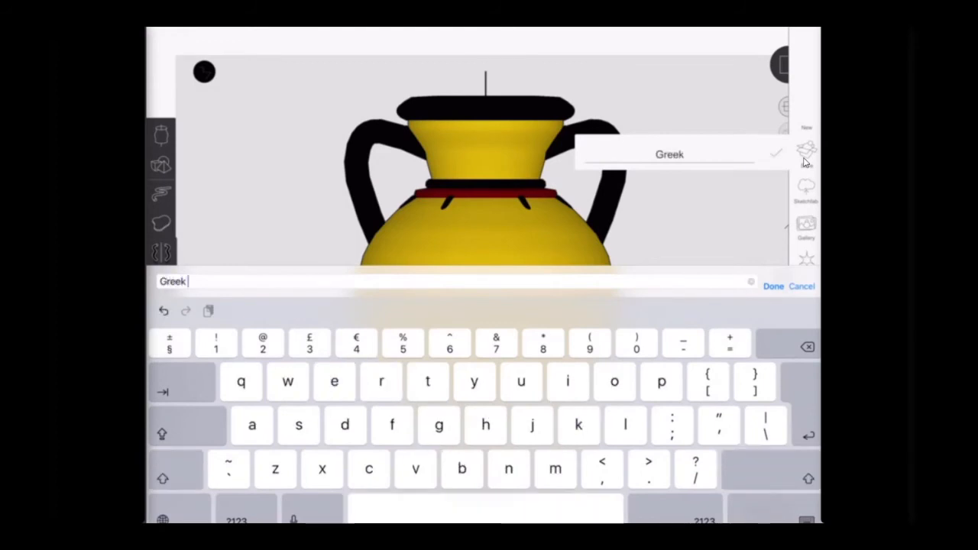
pyautogui.write(' Vase')
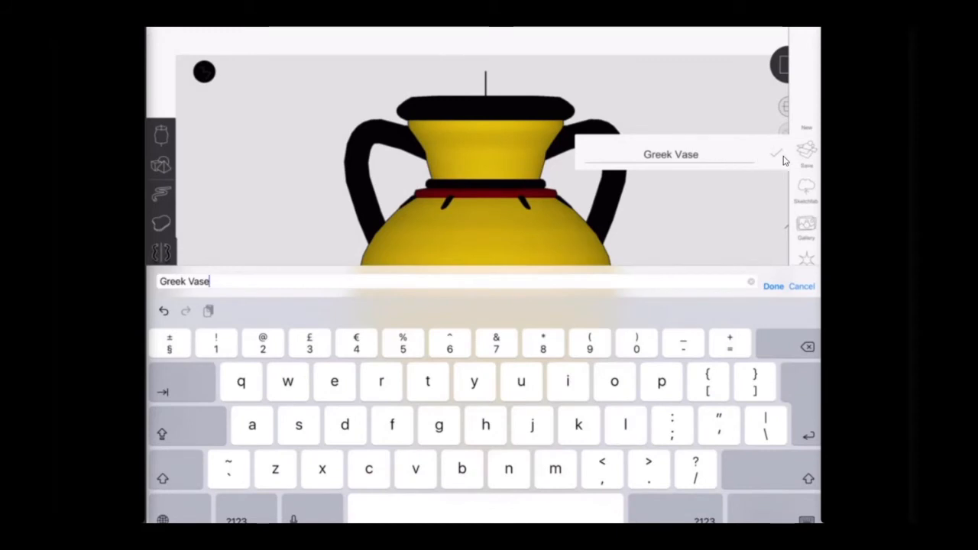
pyautogui.click(777, 155)
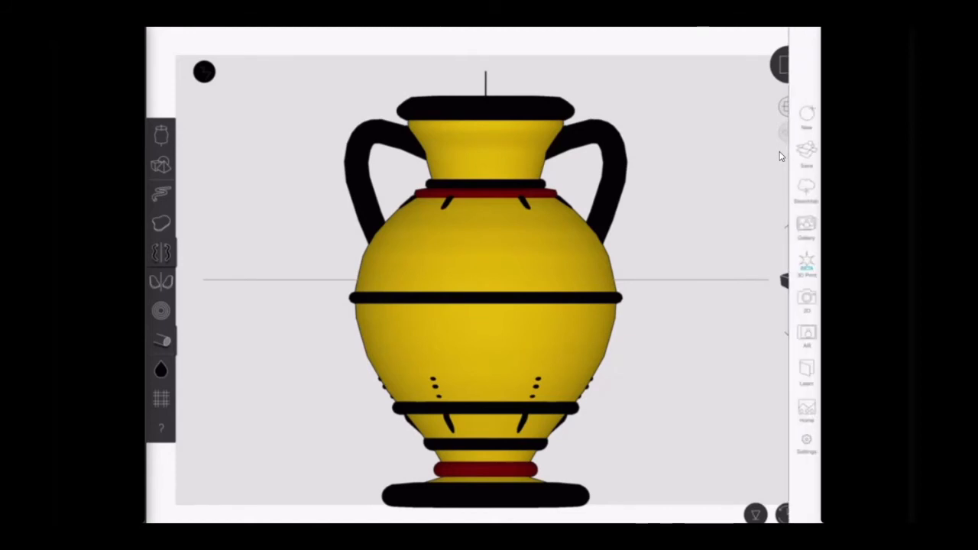
# Step: Share the Greek Vase file from the Gallery to Microsoft Teams
pyautogui.click(806, 225)
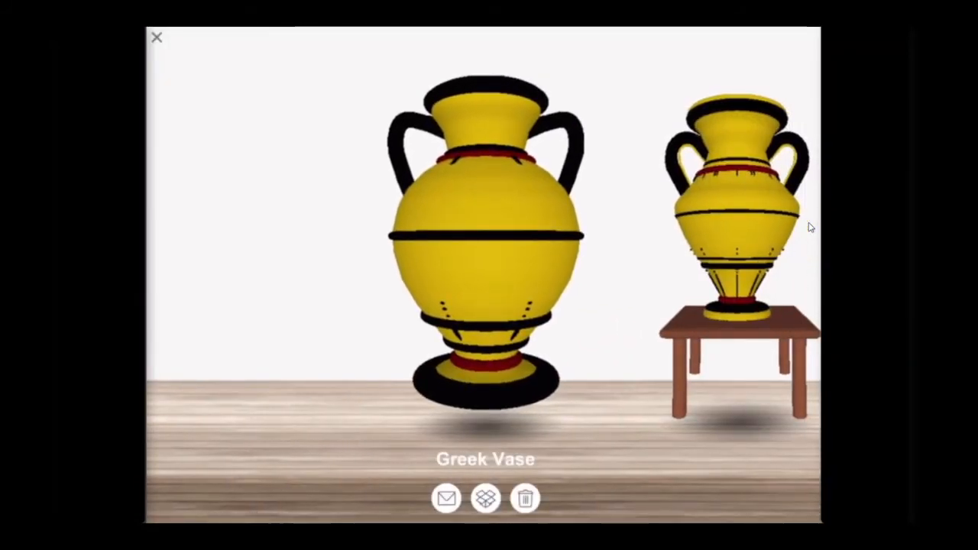
pyautogui.click(452, 493)
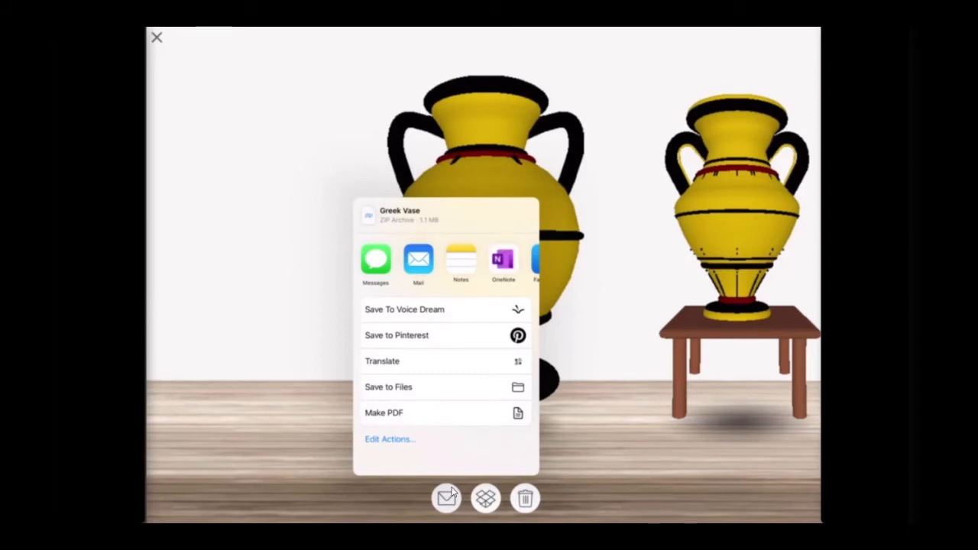
pyautogui.hscroll(3, 447, 261)
pyautogui.hscroll(-1, 446, 261)
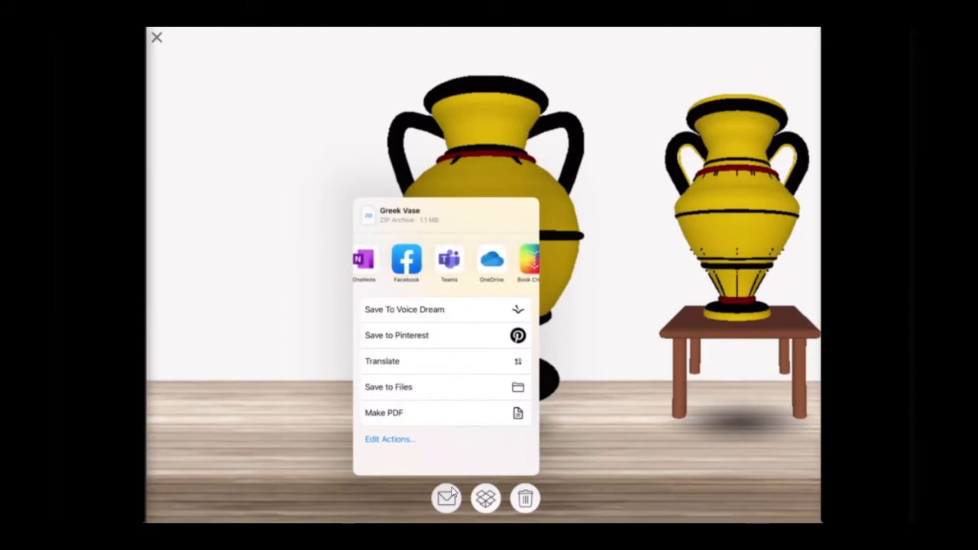
pyautogui.click(449, 259)
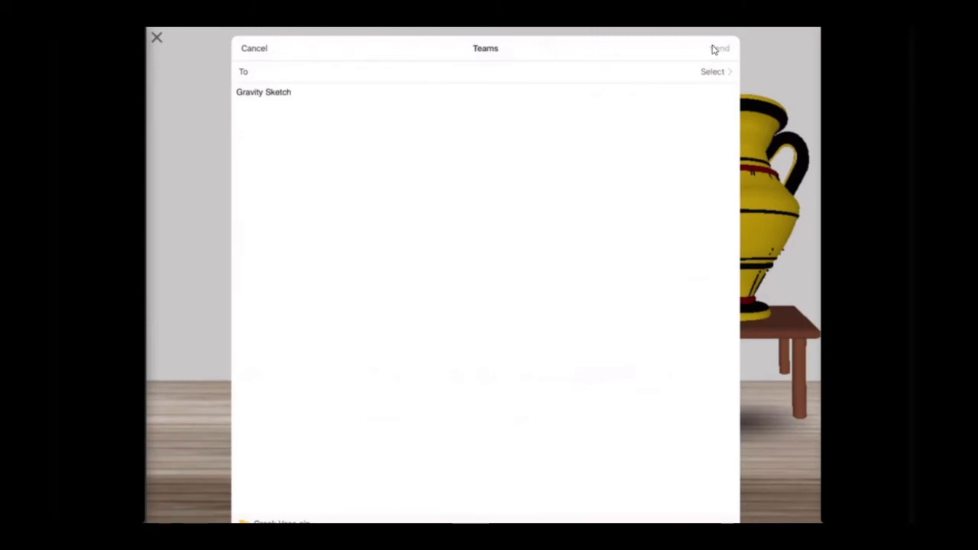
# Step: Search for the class team and send Greek Vase.zip to its STEM channel
pyautogui.click(713, 71)
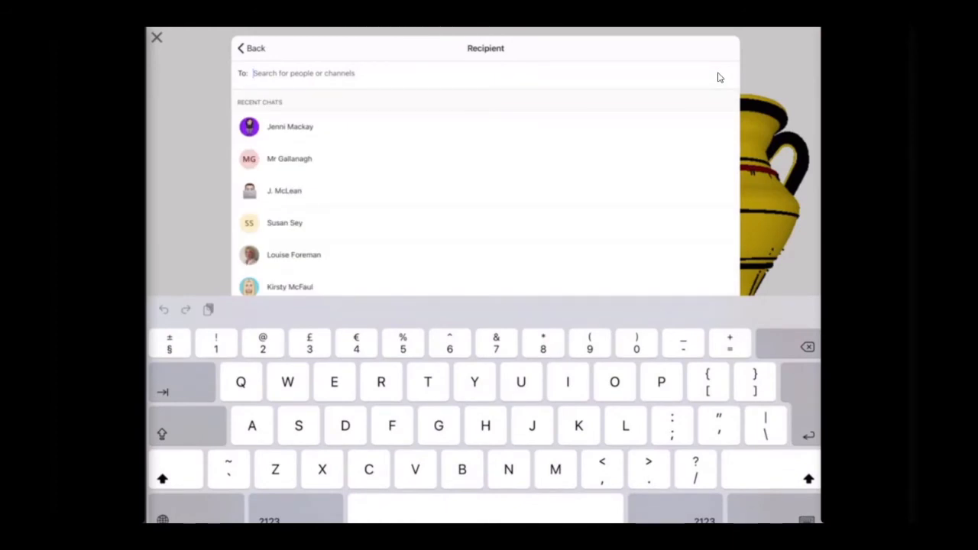
pyautogui.write('Susan sey class tem')
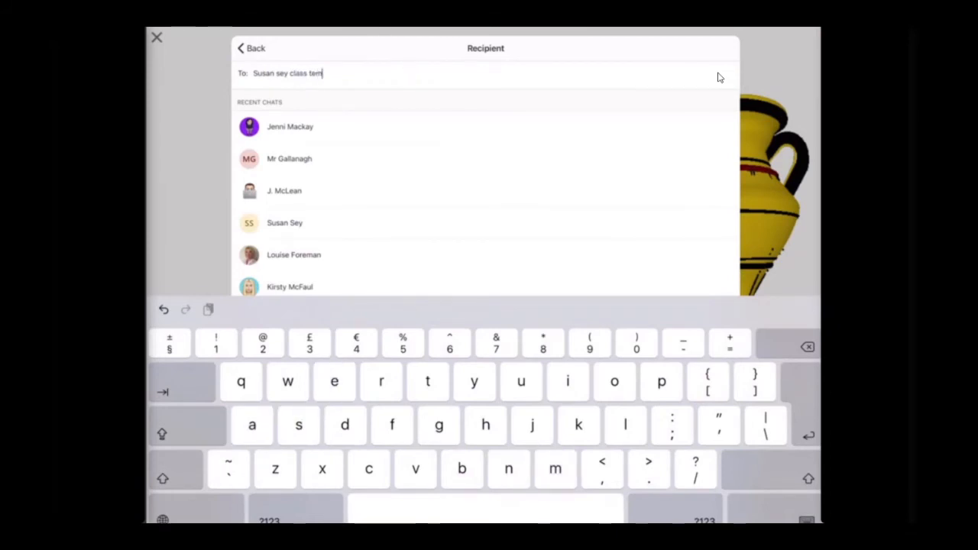
pyautogui.press('BackSpace')
pyautogui.write('am')
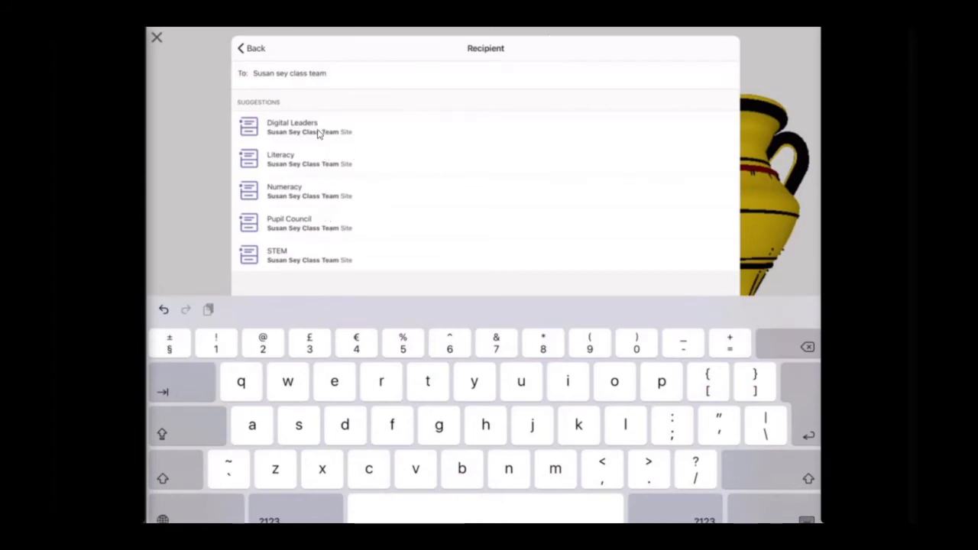
pyautogui.click(333, 252)
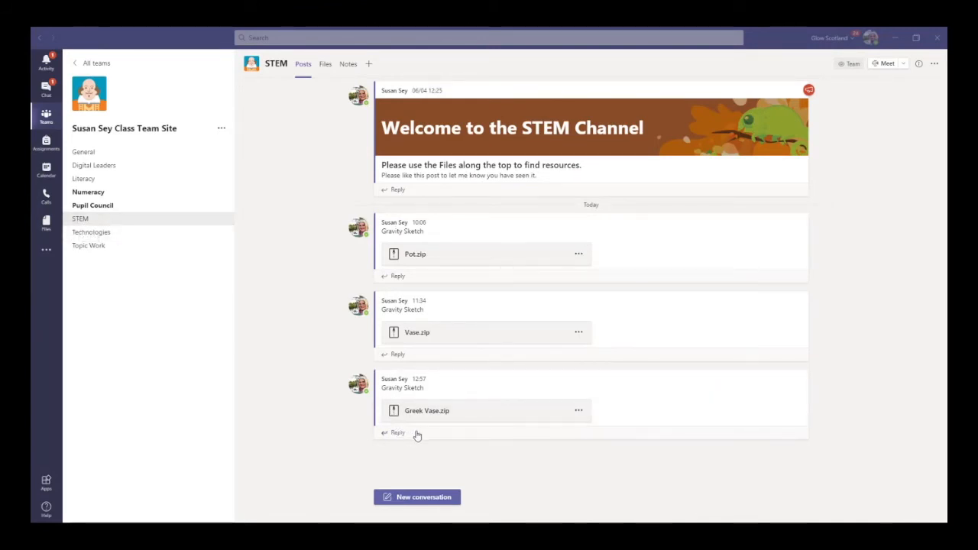
# Step: Download the Greek Vase.zip attachment and start inserting a 3D model from this device in PowerPoint
pyautogui.click(579, 411)
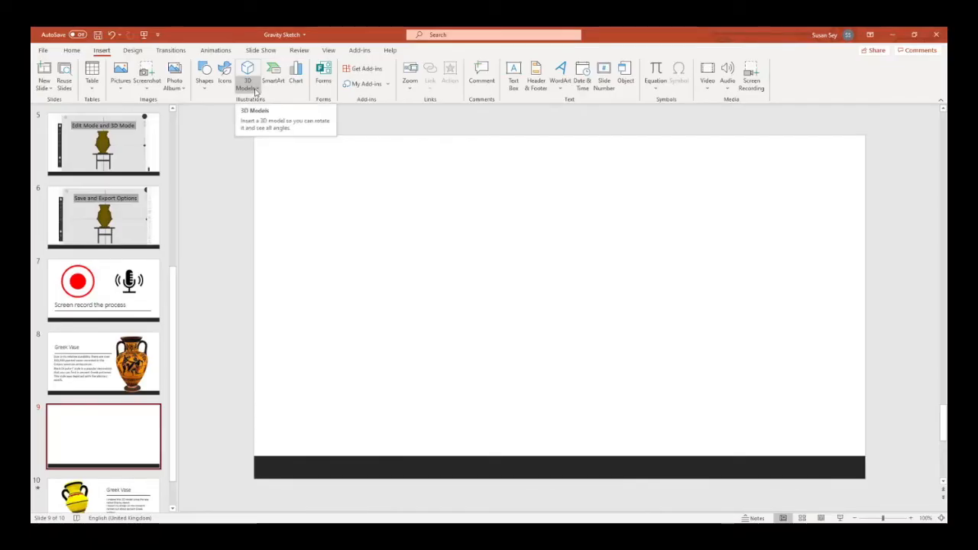
pyautogui.click(256, 91)
pyautogui.click(264, 115)
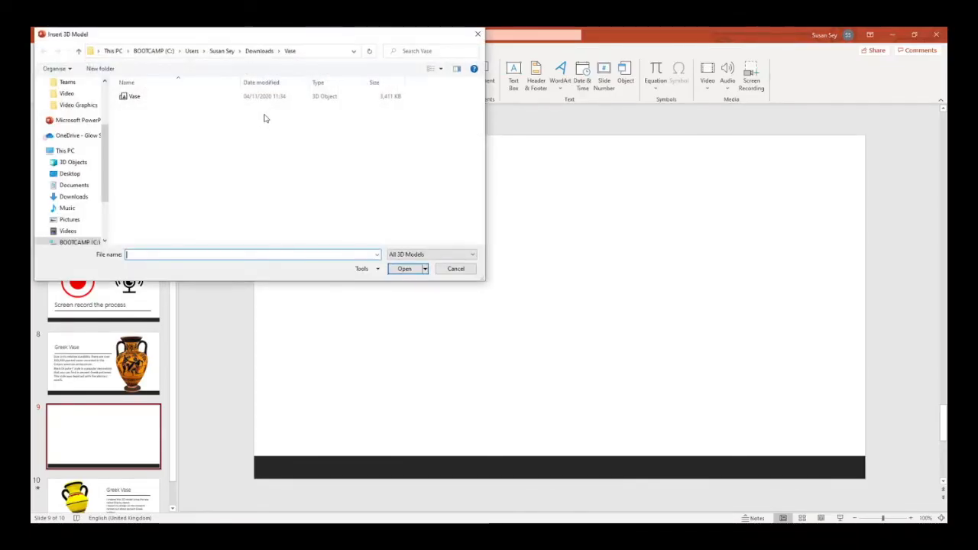
# Step: Insert the Greek Vase 3D model from the Downloads\Greek Vase folder onto slide 9
pyautogui.click(257, 51)
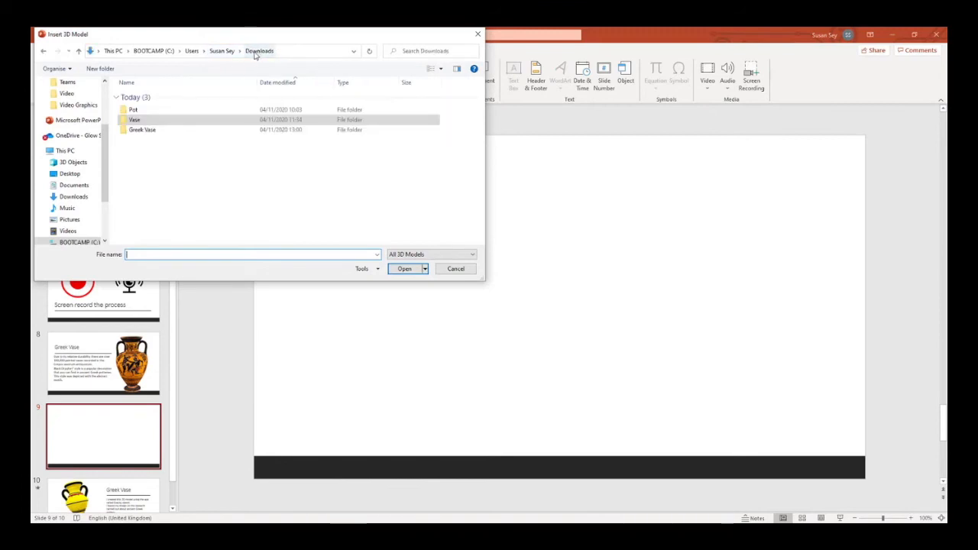
pyautogui.doubleClick(160, 130)
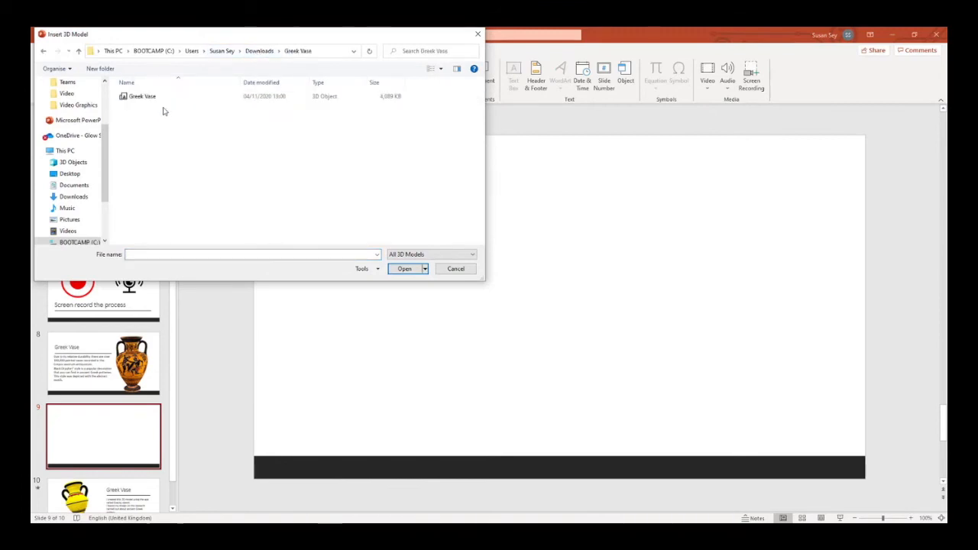
pyautogui.click(161, 97)
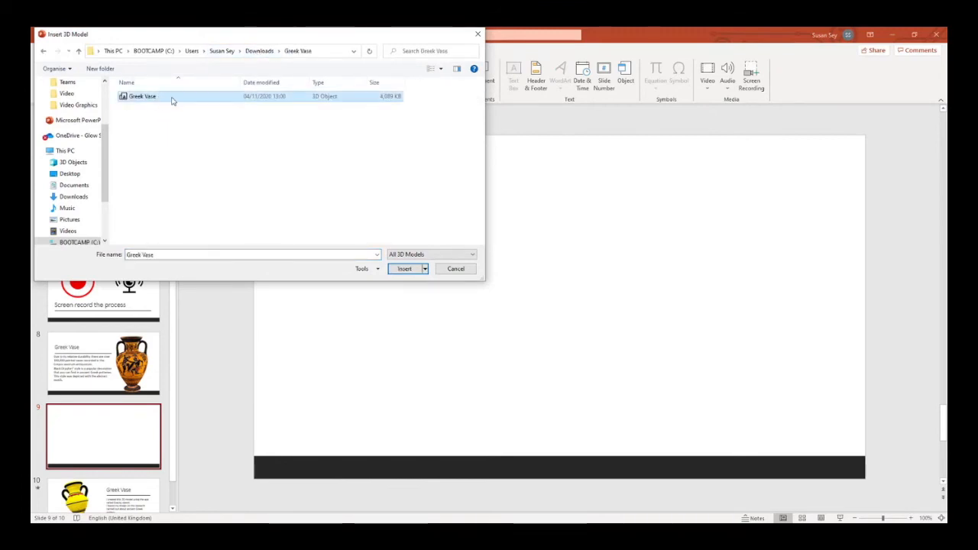
pyautogui.click(404, 269)
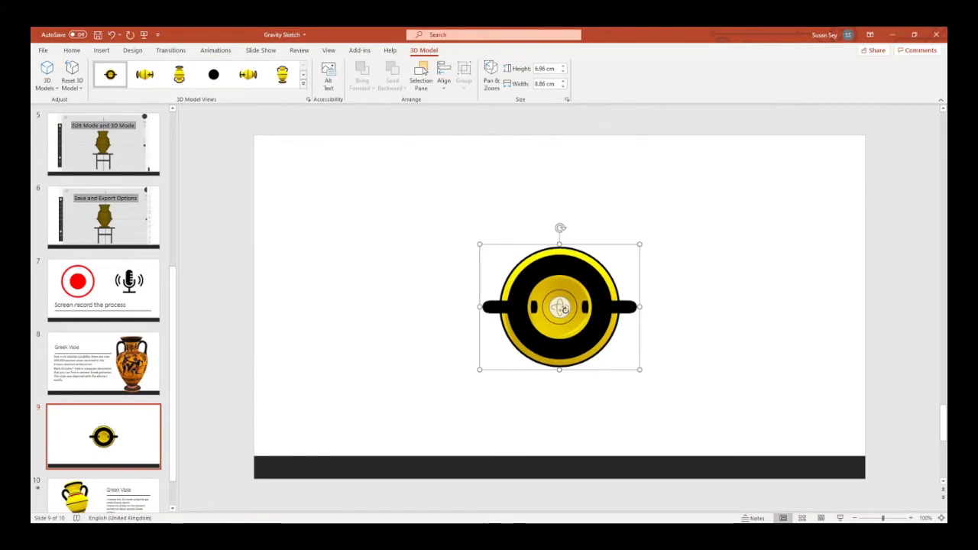
# Step: Tilt the vase to a side view, move it left and enlarge it to 16.81 × 14.08 cm
pyautogui.moveTo(560, 305); pyautogui.dragTo(553, 284)
pyautogui.moveTo(569, 336); pyautogui.dragTo(391, 290)
pyautogui.moveTo(464, 362); pyautogui.dragTo(547, 459)
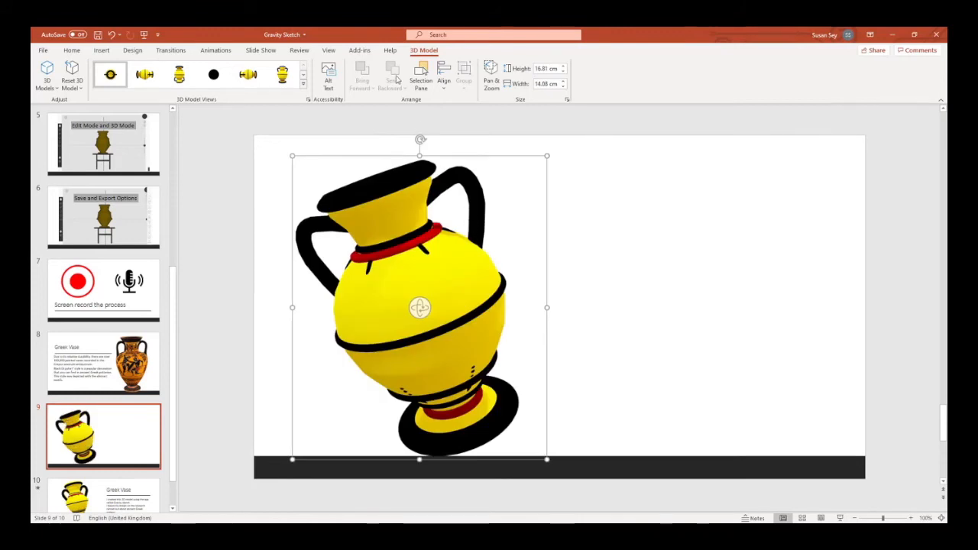
# Step: Give the vase an Arrive entrance animation with the Down effect option
pyautogui.click(214, 52)
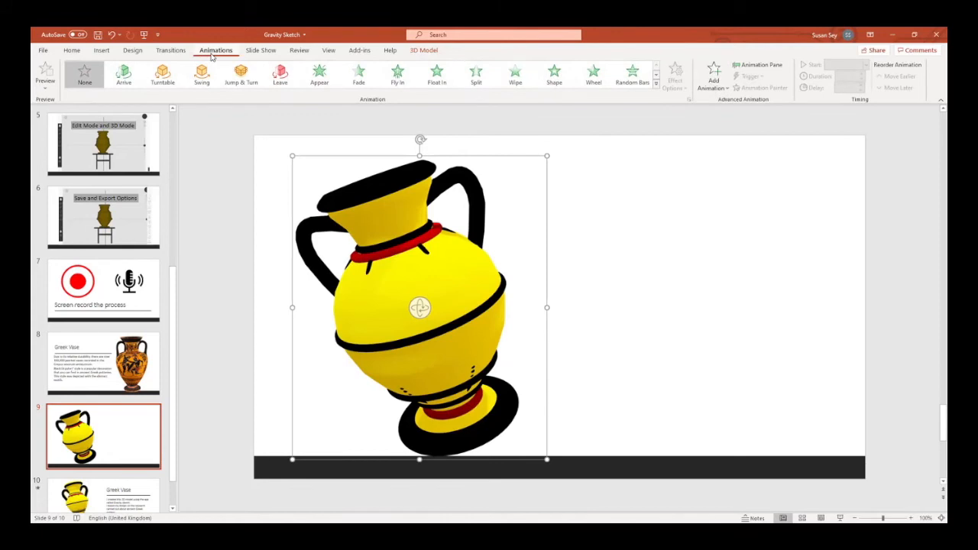
pyautogui.click(125, 75)
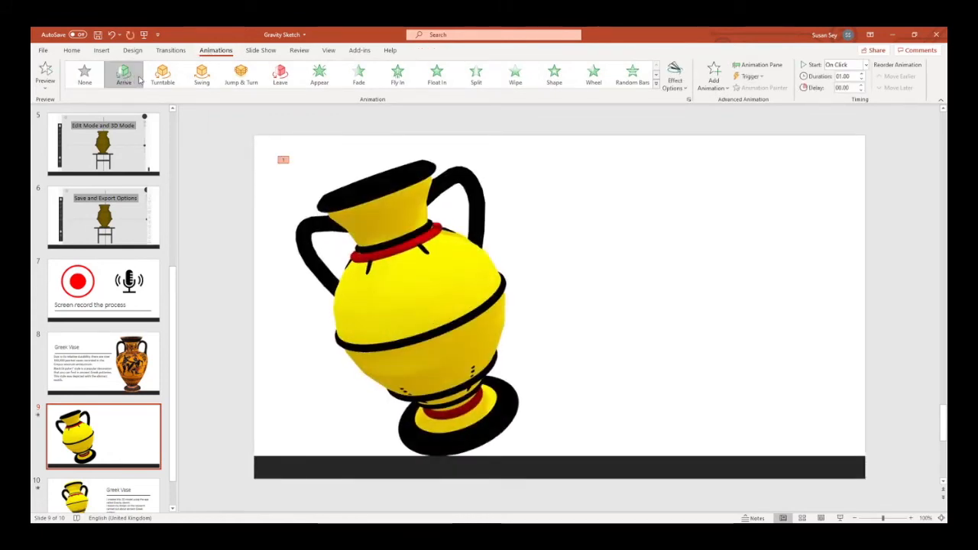
pyautogui.click(685, 90)
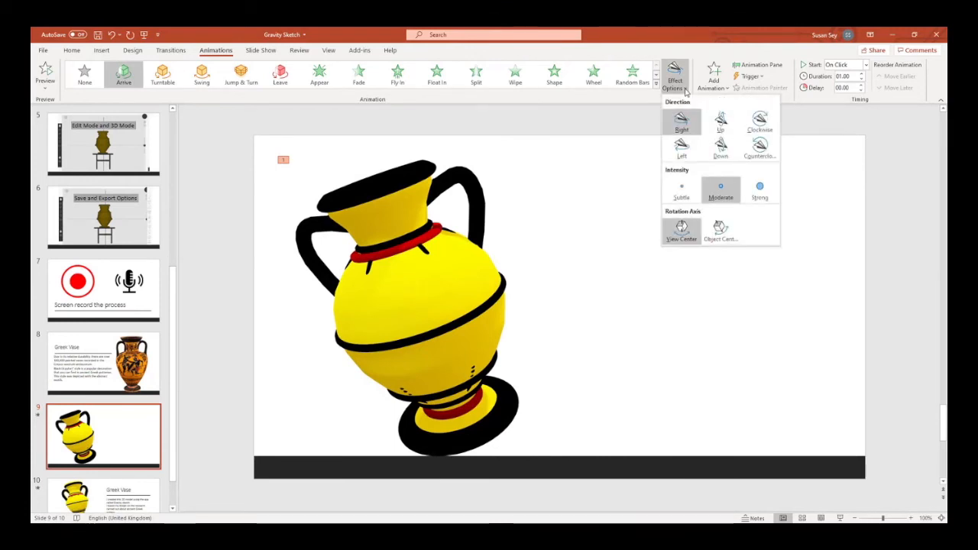
pyautogui.click(723, 149)
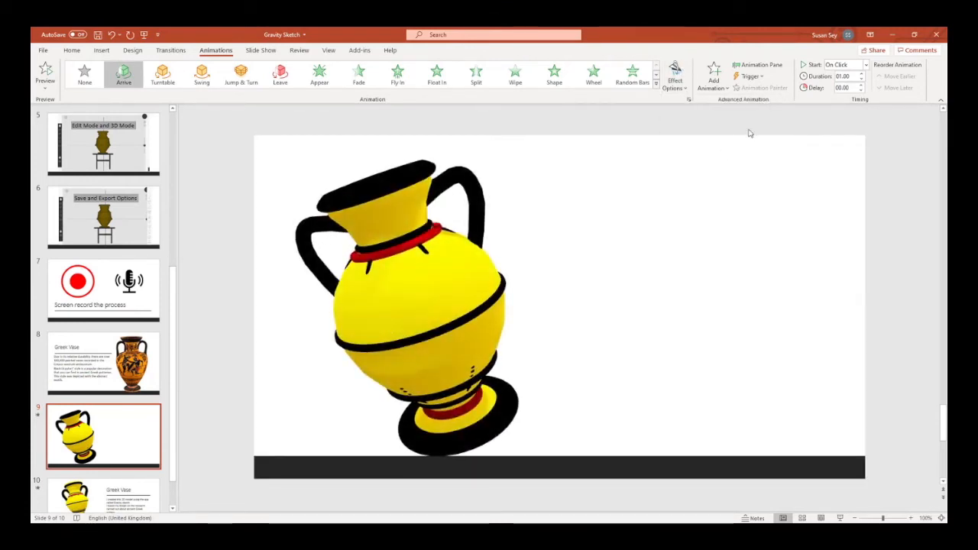
# Step: Set the animation duration to 4.25 seconds and preview it
pyautogui.click(861, 73)
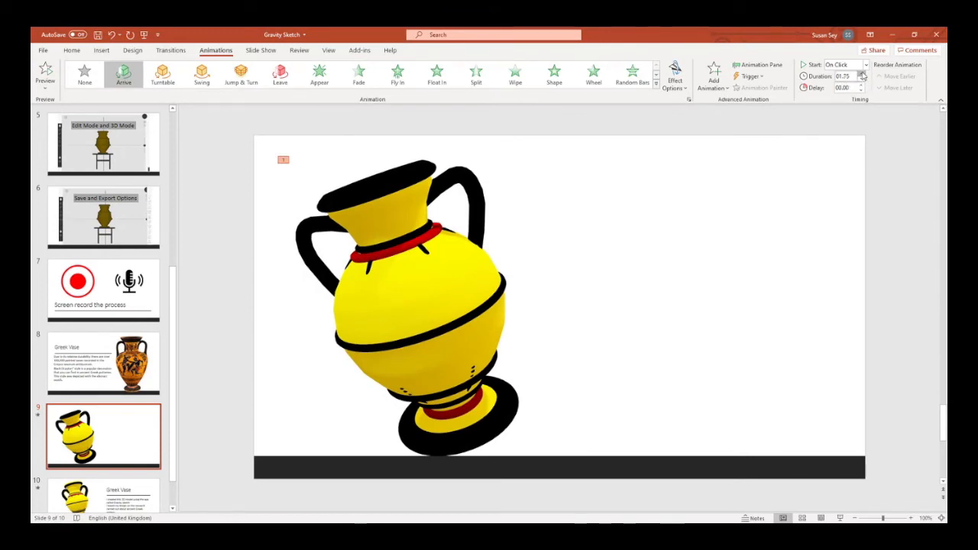
pyautogui.click(860, 73)
pyautogui.click(860, 74)
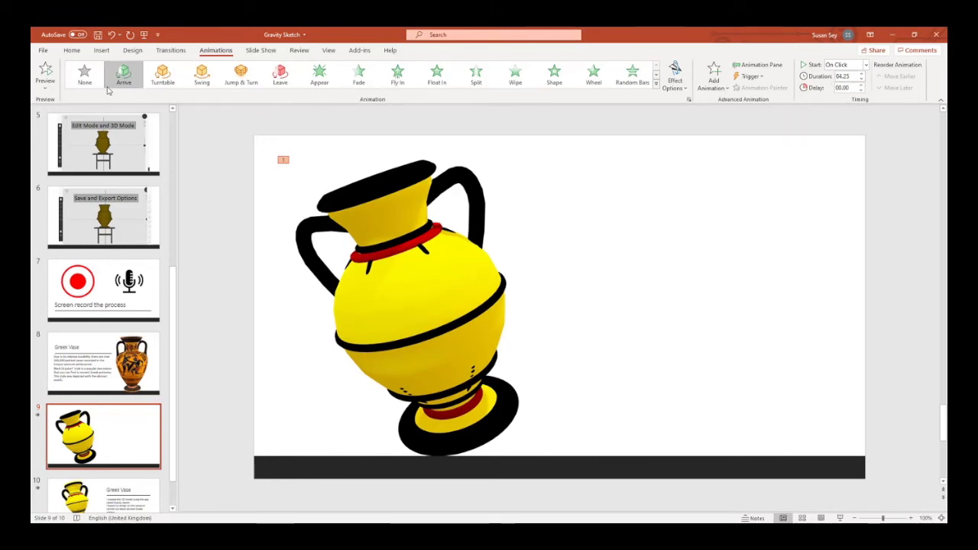
pyautogui.click(45, 72)
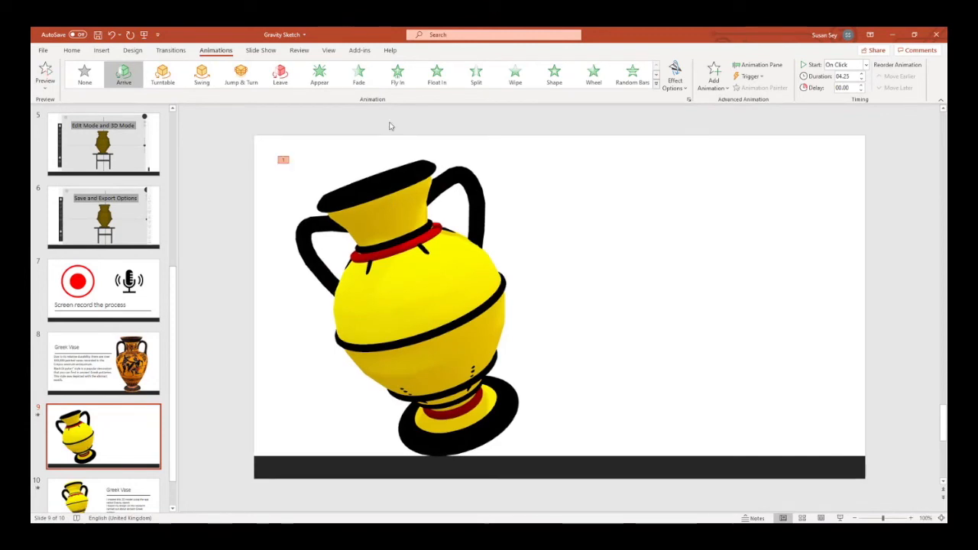
pyautogui.click(482, 338)
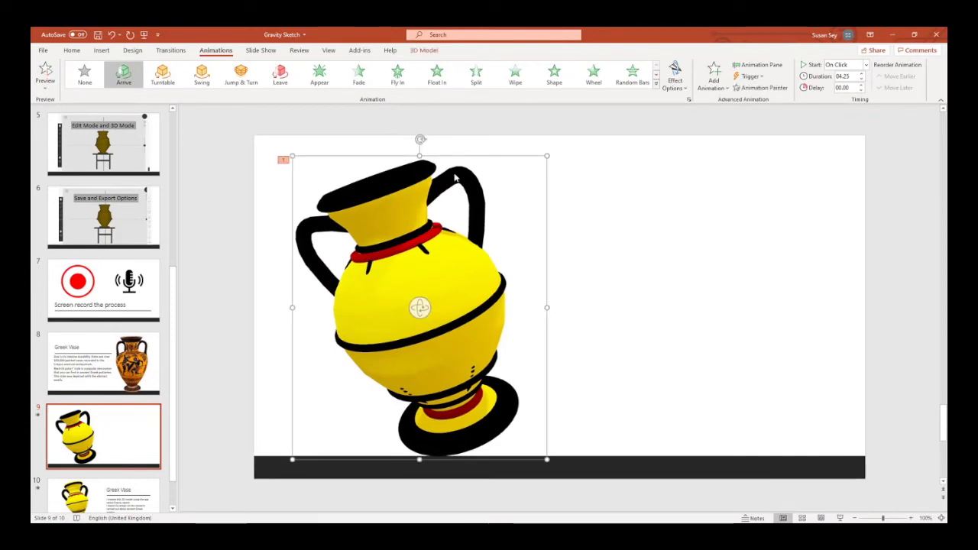
# Step: Replace the vase's Arrive animation with a Turntable spin lasting 20.00 seconds
pyautogui.click(424, 50)
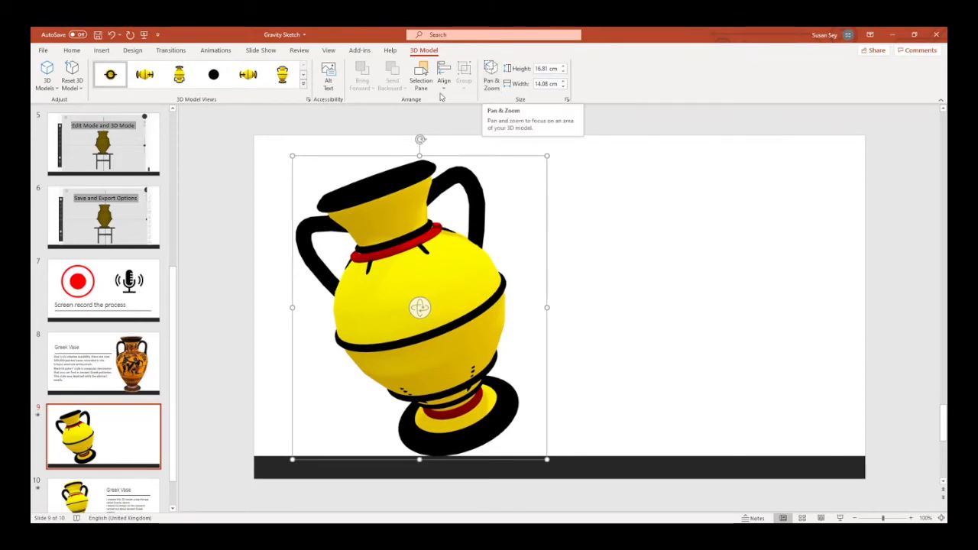
pyautogui.click(183, 51)
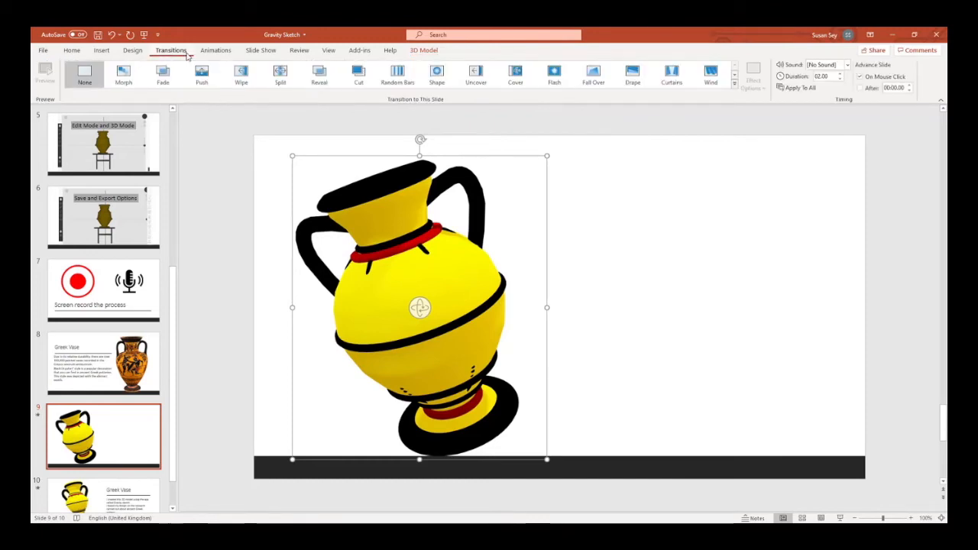
pyautogui.click(206, 50)
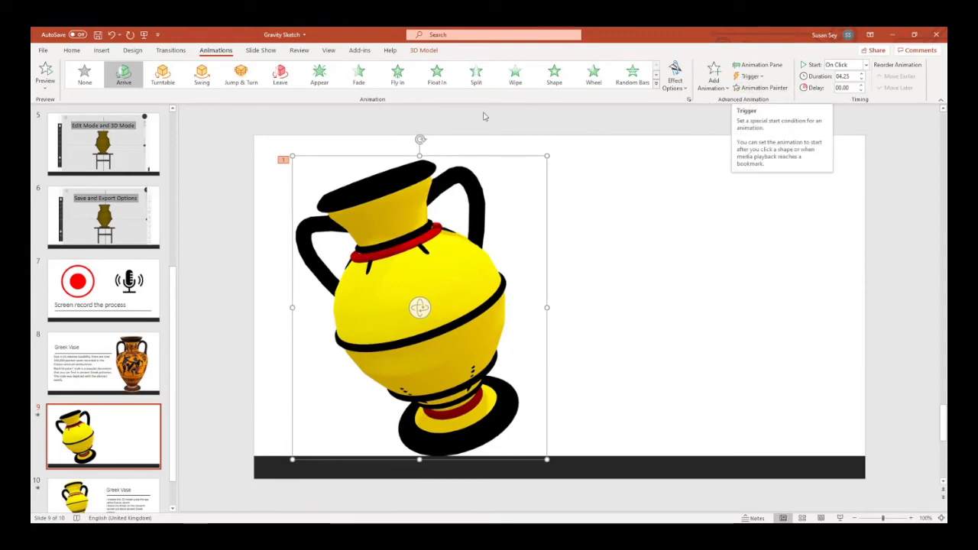
pyautogui.click(163, 77)
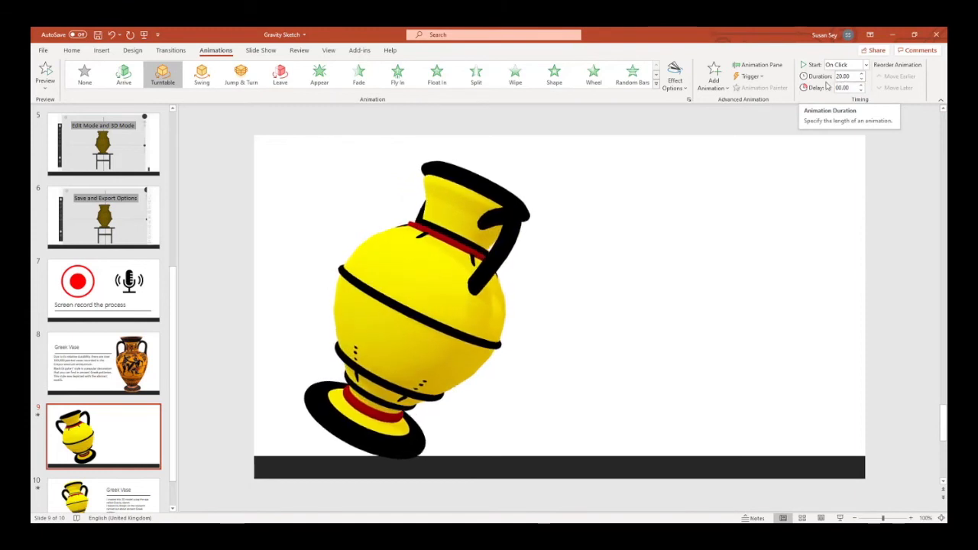
pyautogui.click(841, 519)
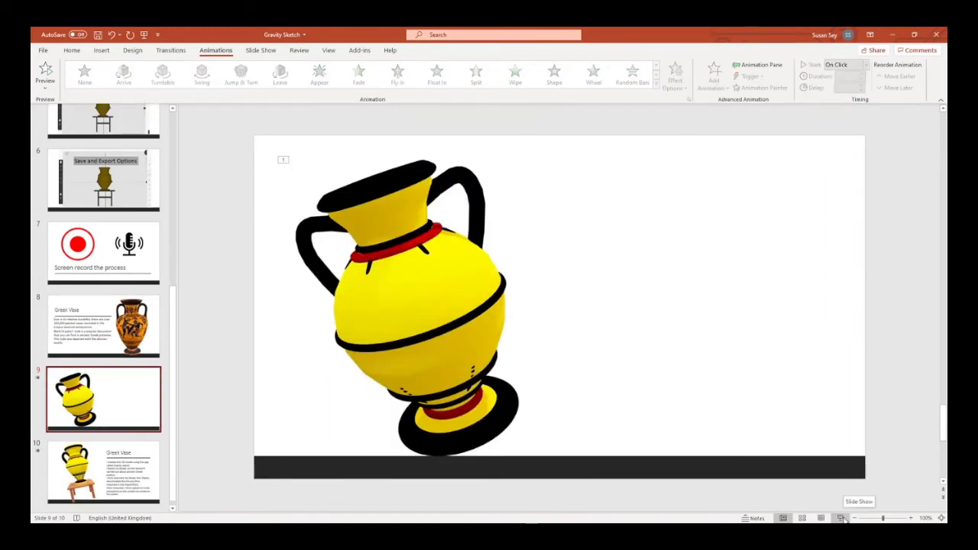
# Step: Present slide 9 with the vase as a slide show
pyautogui.click(841, 518)
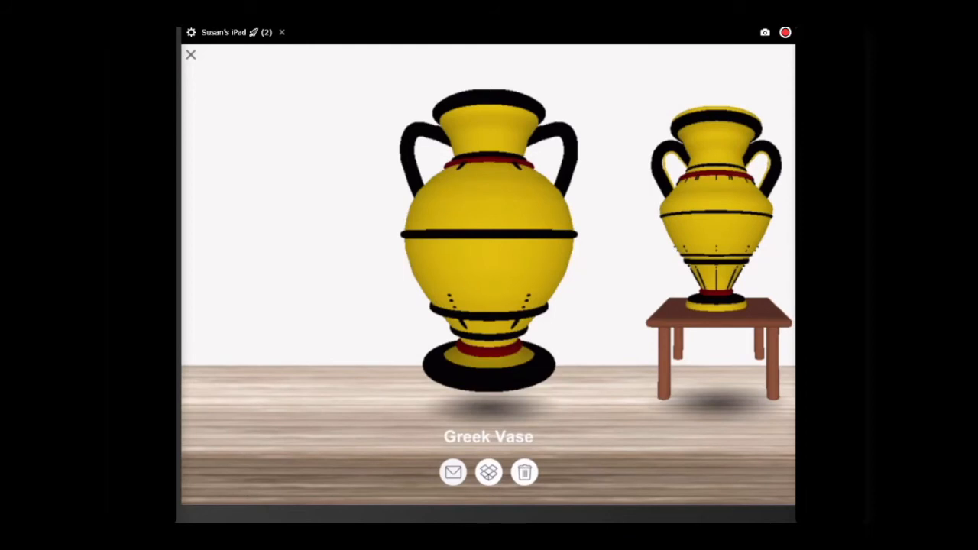
# Step: Save the Greek Vase model as a ZIP archive to On My iPad > Acrobat
pyautogui.click(449, 486)
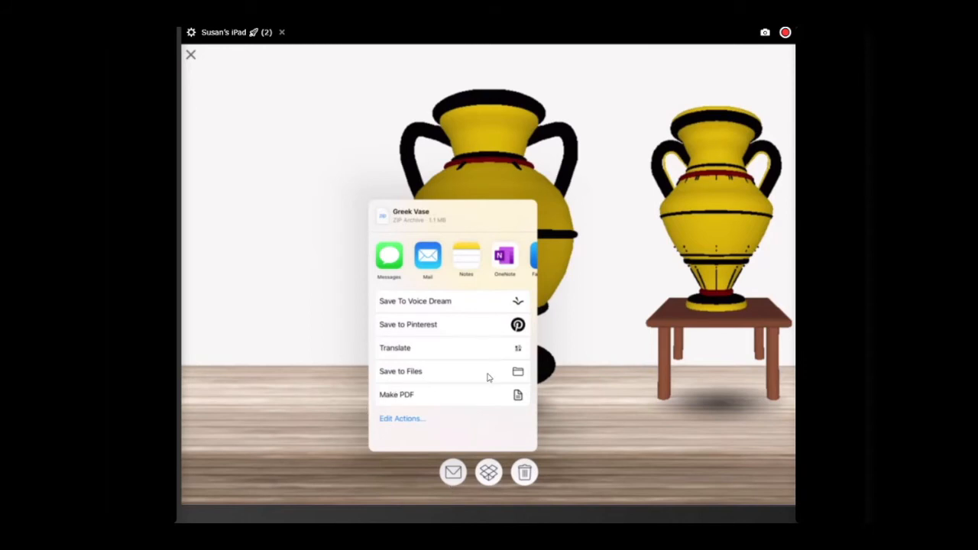
pyautogui.click(429, 380)
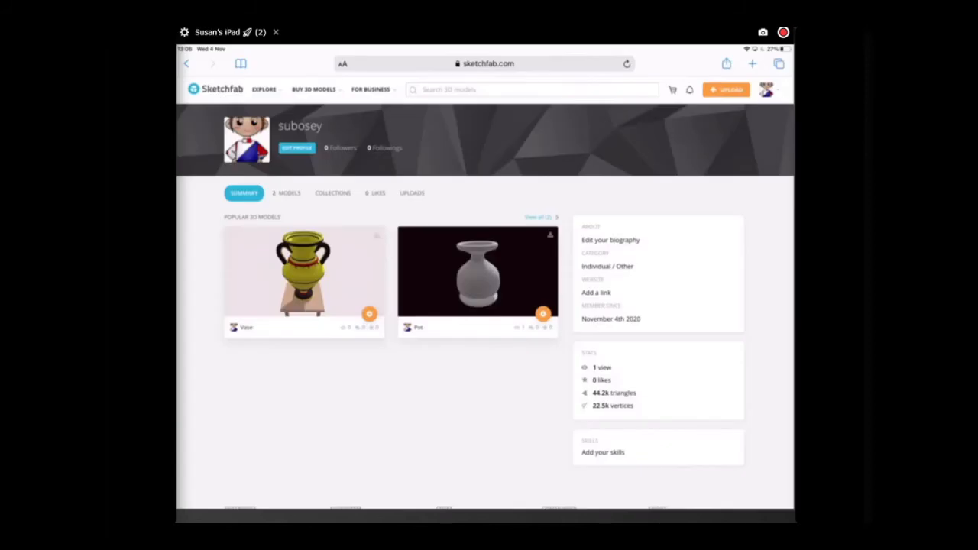
# Step: Upload the Greek Vase ZIP to Sketchfab, make it free to download, and publish it
pyautogui.click(728, 92)
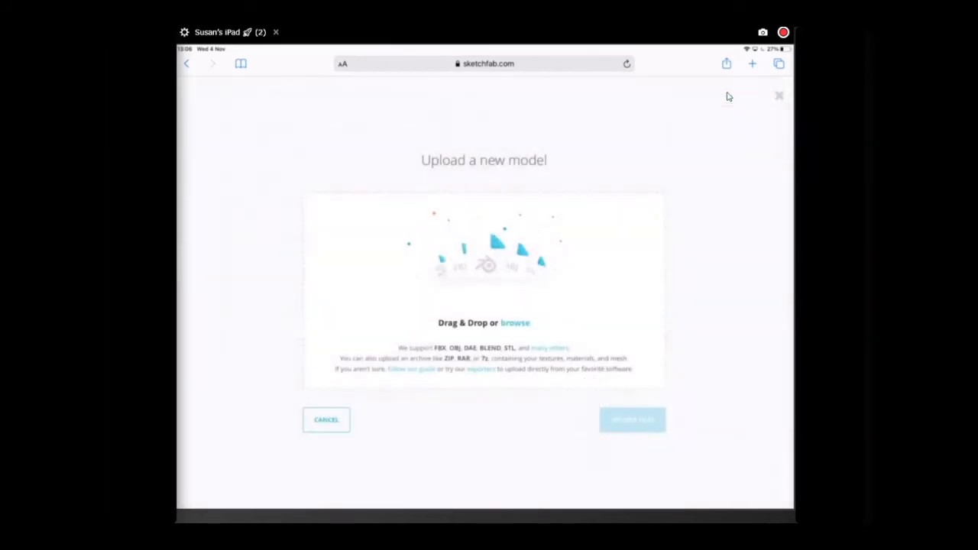
pyautogui.click(514, 323)
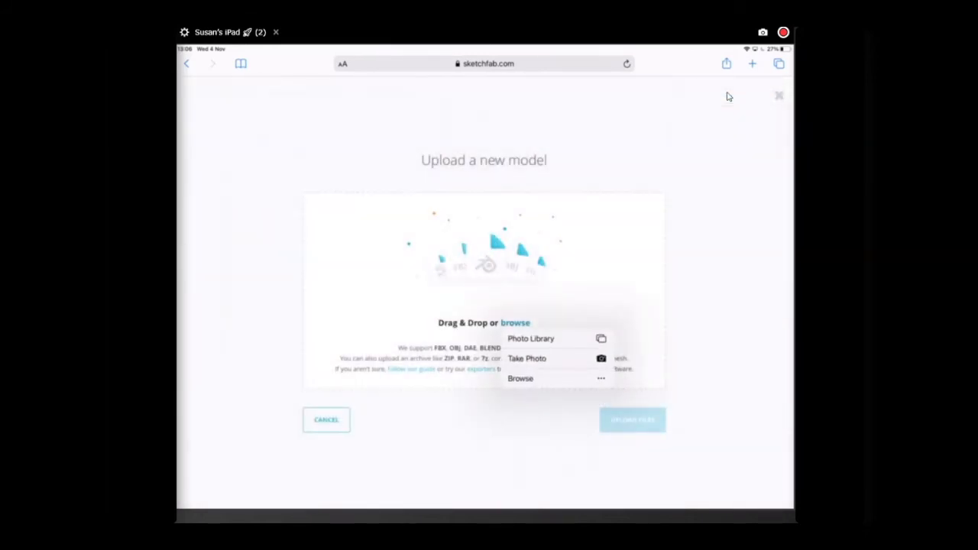
pyautogui.click(521, 379)
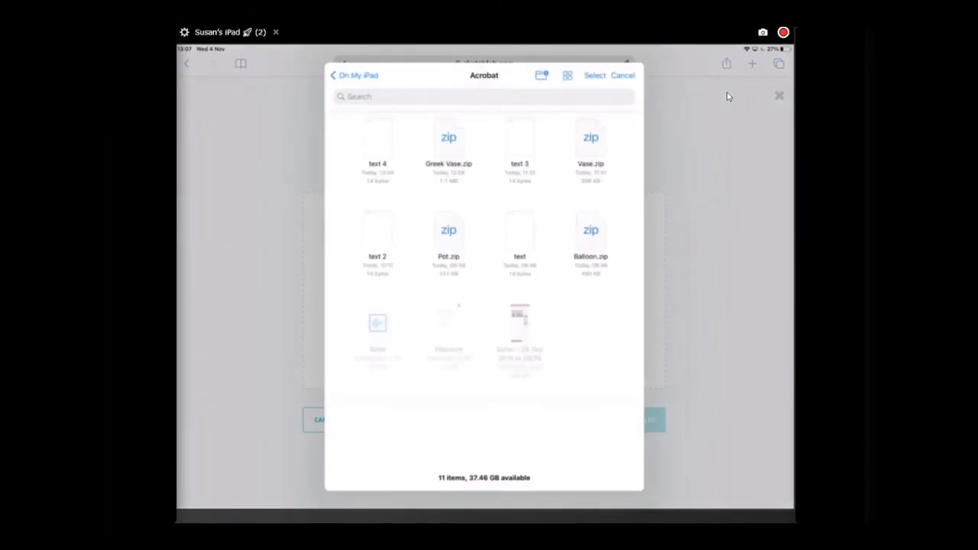
pyautogui.click(448, 145)
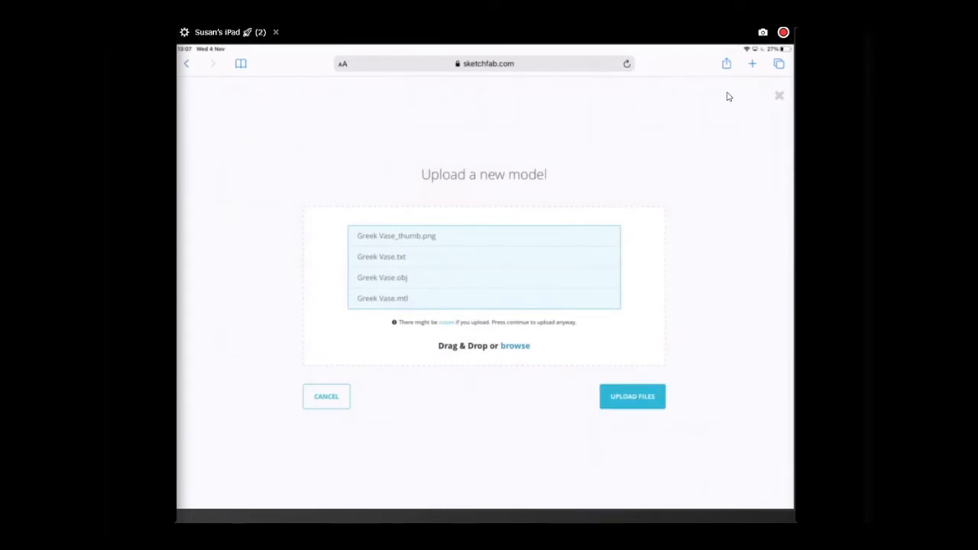
pyautogui.click(633, 406)
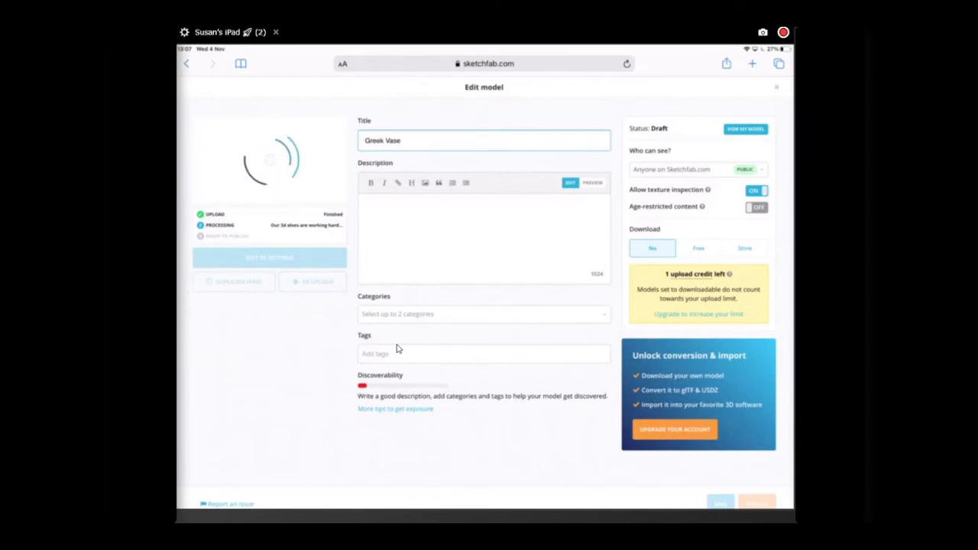
pyautogui.click(709, 254)
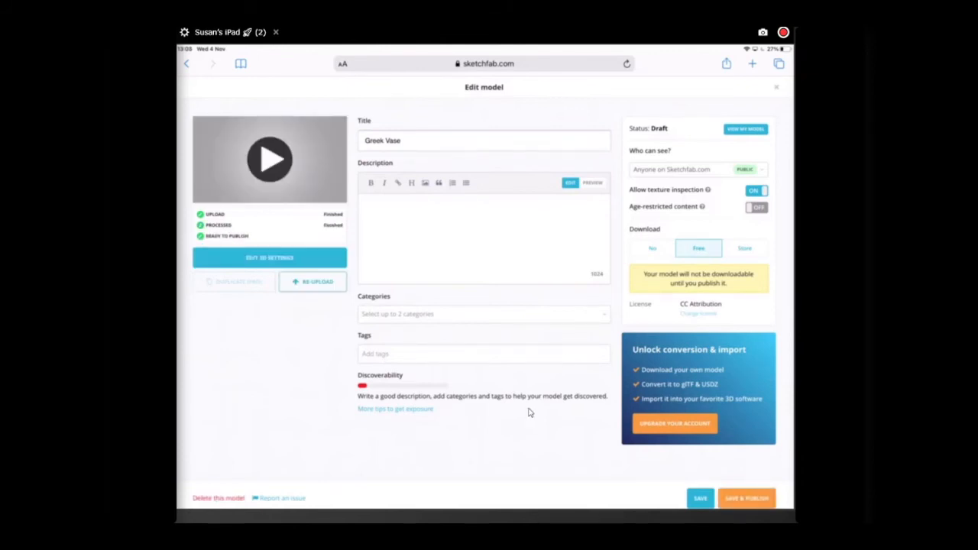
pyautogui.click(731, 507)
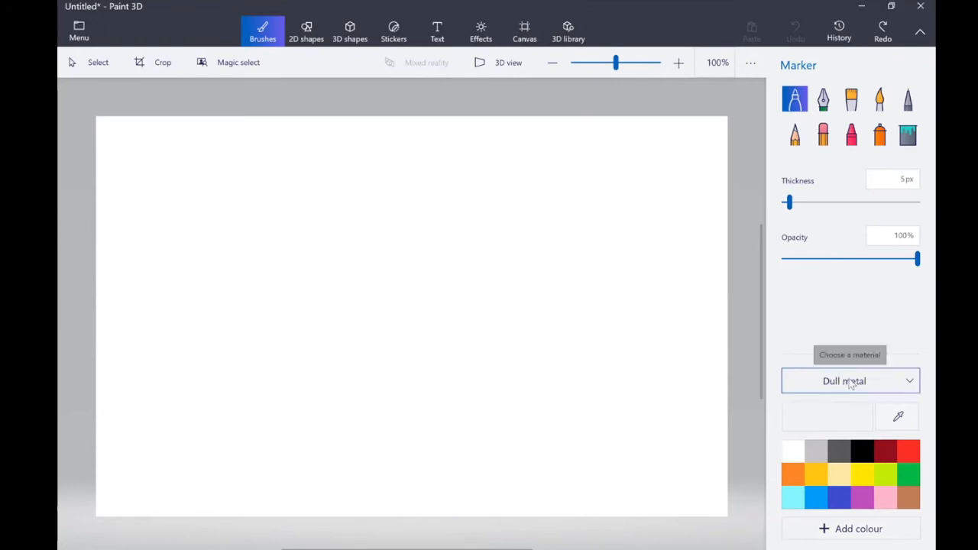
# Step: Keep the marker's Dull metal material and switch to the 2D shapes set
pyautogui.click(851, 382)
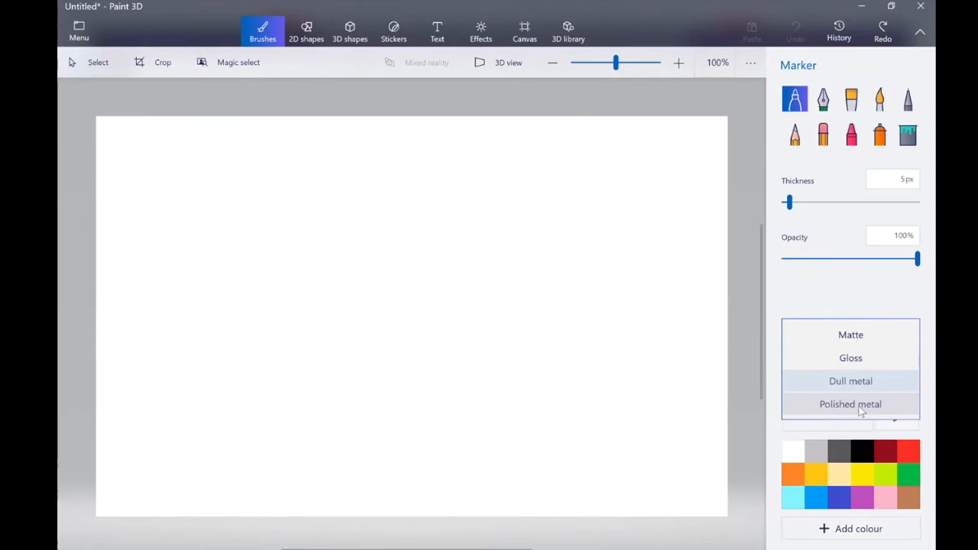
pyautogui.click(692, 264)
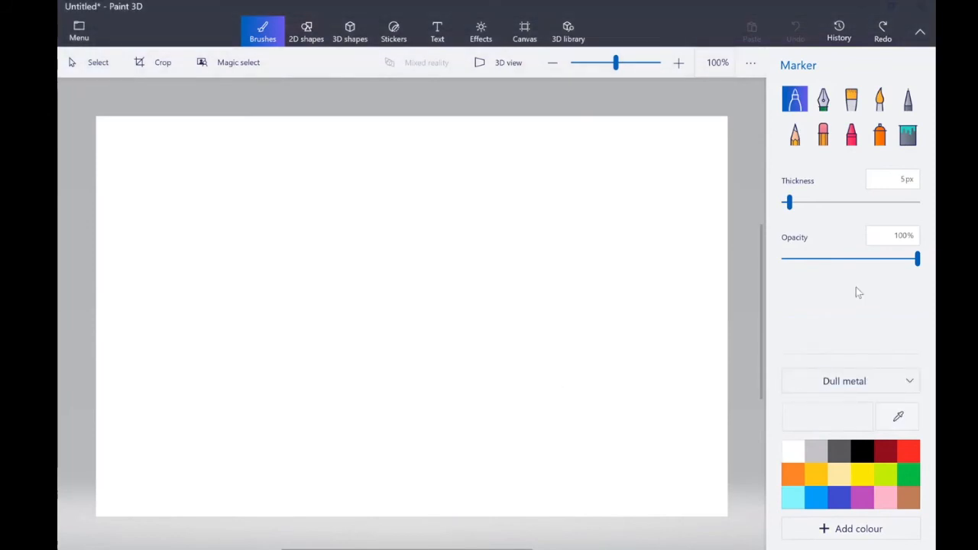
pyautogui.click(305, 38)
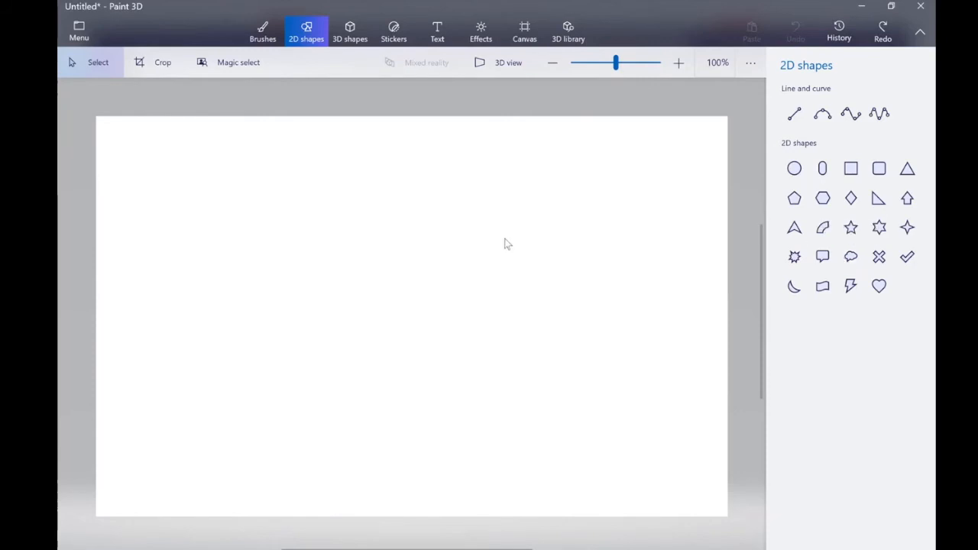
# Step: Switch to the 3D shapes, doodles and models tools
pyautogui.click(352, 38)
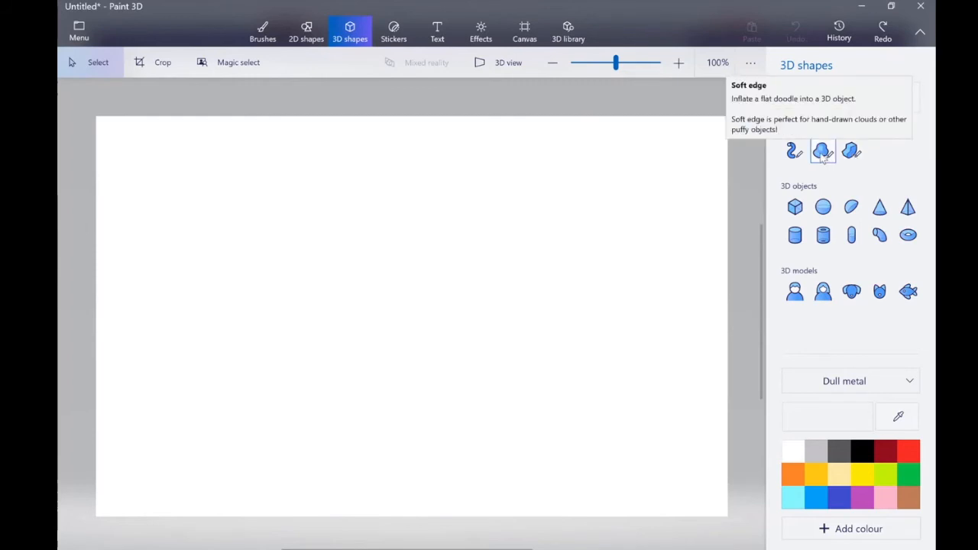
# Step: Draw a puffy brown vertical body near the canvas centre with the Soft edge doodle
pyautogui.click(821, 153)
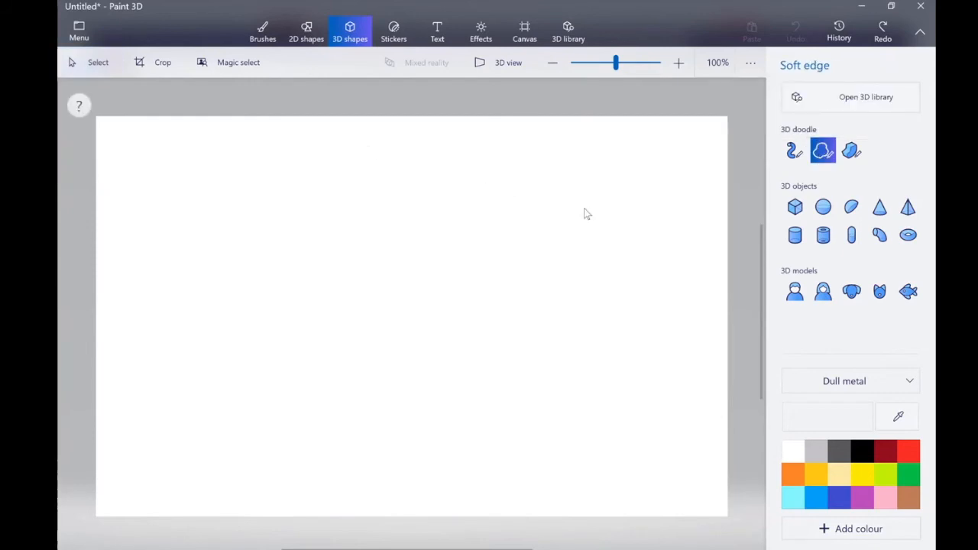
pyautogui.click(839, 497)
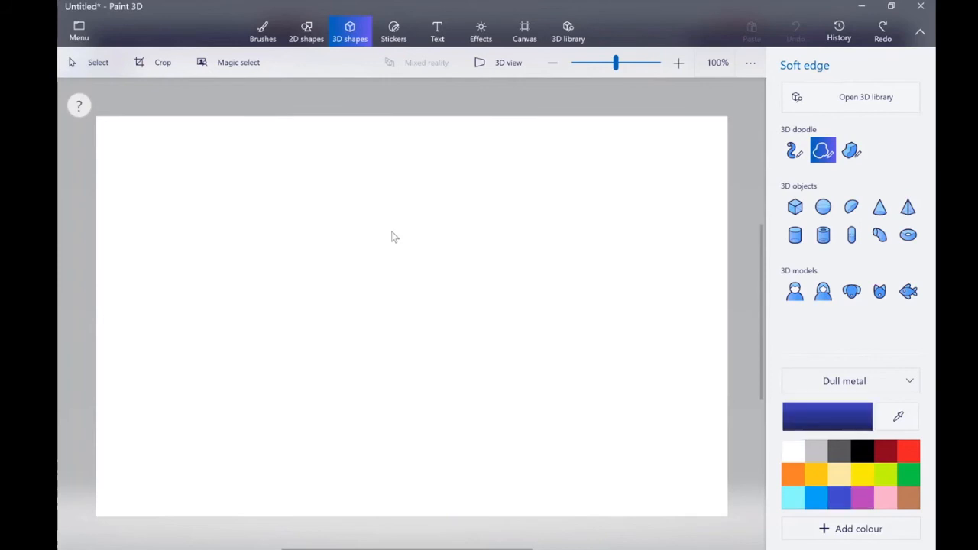
pyautogui.click(909, 498)
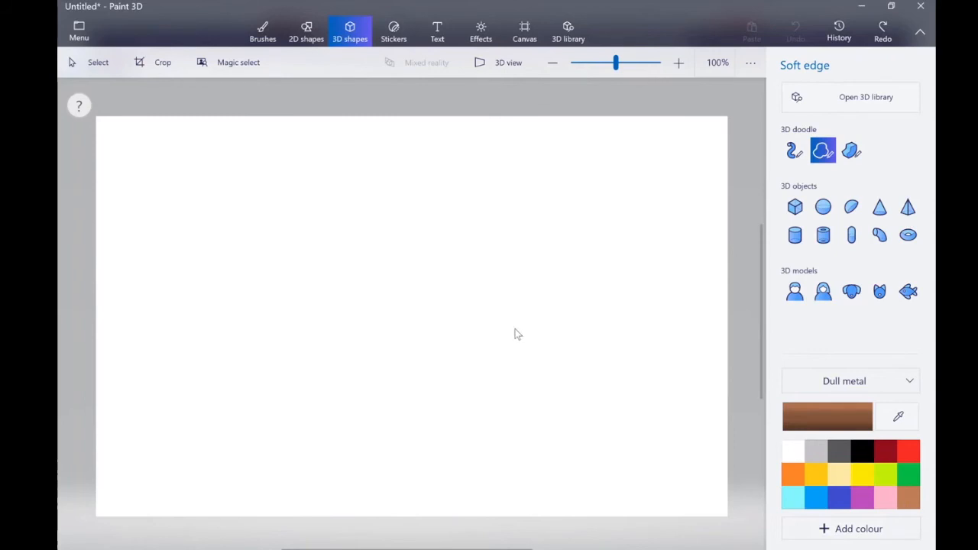
pyautogui.moveTo(388, 260)
pyautogui.mouseDown()
pyautogui.moveTo(405, 233)
pyautogui.moveTo(419, 272)
pyautogui.moveTo(410, 382)
pyautogui.moveTo(382, 376)
pyautogui.moveTo(383, 280)
pyautogui.mouseUp()
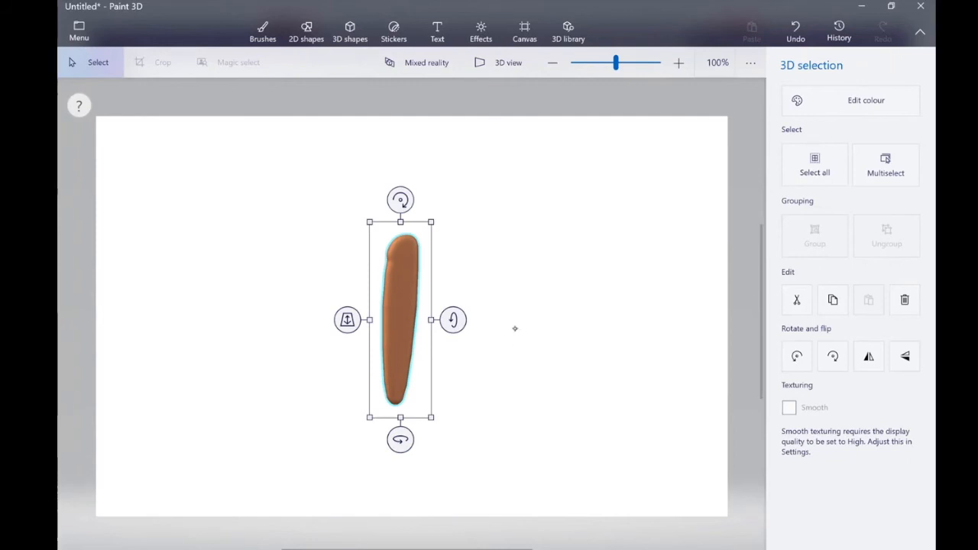
pyautogui.click(349, 31)
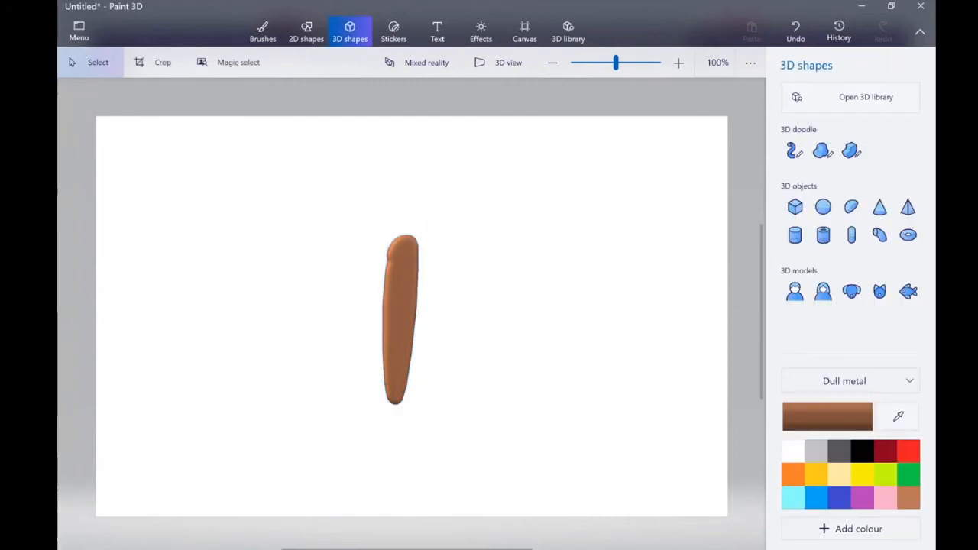
# Step: Begin outlining a blue Soft edge wing to the right of the body
pyautogui.click(823, 151)
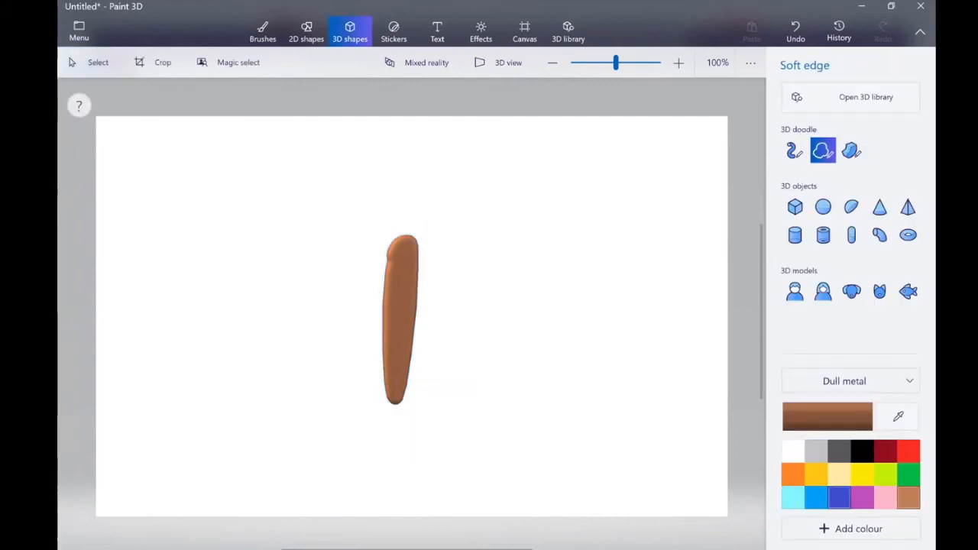
pyautogui.click(839, 497)
pyautogui.moveTo(418, 254)
pyautogui.mouseDown()
pyautogui.moveTo(452, 218)
pyautogui.moveTo(490, 294)
pyautogui.moveTo(461, 307)
pyautogui.moveTo(519, 372)
pyautogui.moveTo(420, 405)
pyautogui.moveTo(409, 380)
pyautogui.mouseUp()
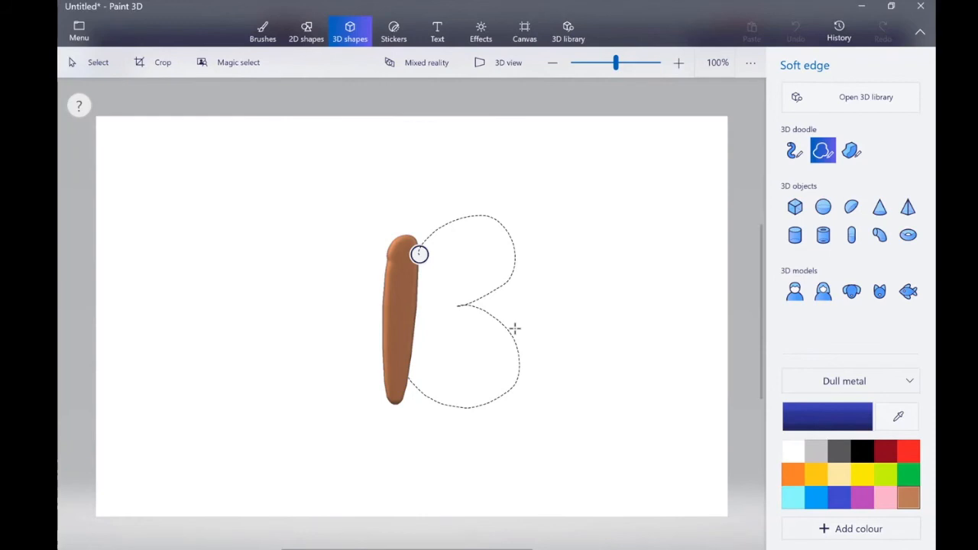
# Step: Close the blue right wing outline and group it with the brown body
pyautogui.moveTo(409, 378); pyautogui.dragTo(418, 255)
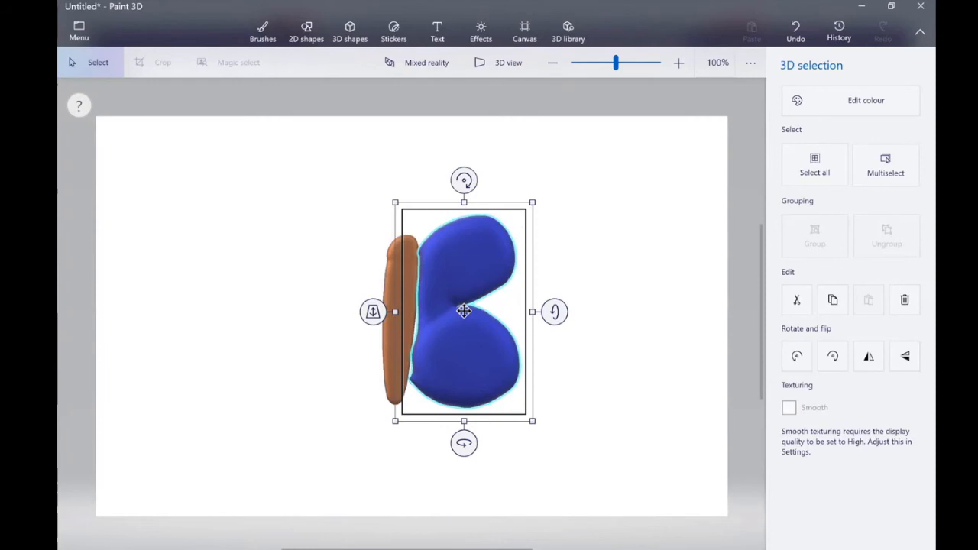
pyautogui.click(885, 165)
pyautogui.click(814, 165)
pyautogui.click(885, 165)
pyautogui.click(814, 165)
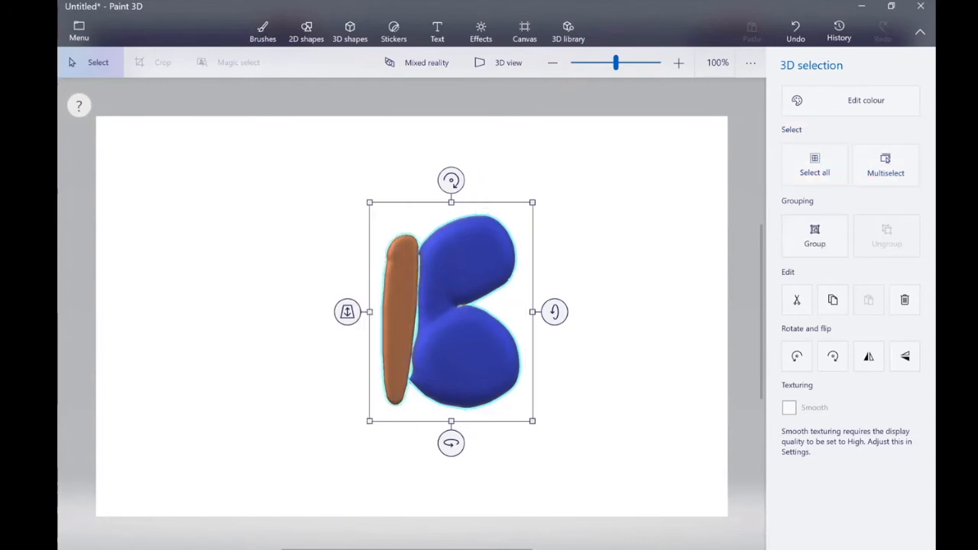
pyautogui.click(815, 235)
# Step: Draw a blue Soft edge left wing beside the brown body
pyautogui.click(350, 31)
pyautogui.click(823, 151)
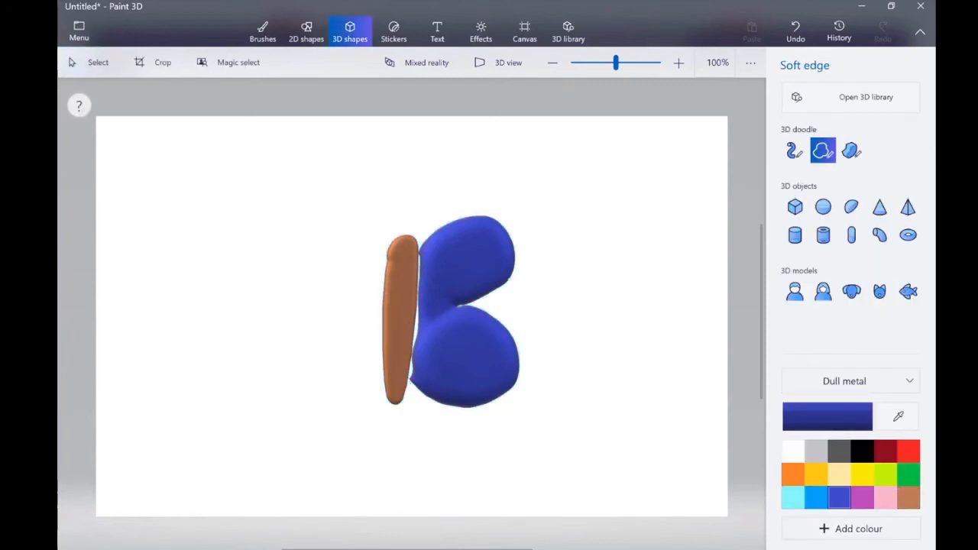
pyautogui.moveTo(387, 257)
pyautogui.mouseDown()
pyautogui.moveTo(297, 279)
pyautogui.moveTo(287, 317)
pyautogui.moveTo(333, 432)
pyautogui.moveTo(379, 386)
pyautogui.moveTo(387, 258)
pyautogui.mouseUp()
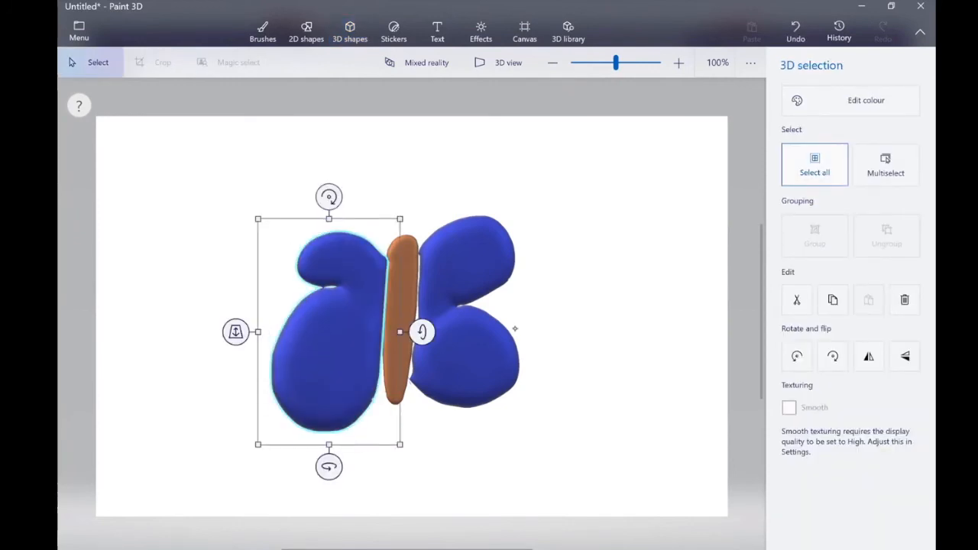
# Step: Group all three pieces into one butterfly and spin it about its vertical axis
pyautogui.click(815, 164)
pyautogui.click(814, 236)
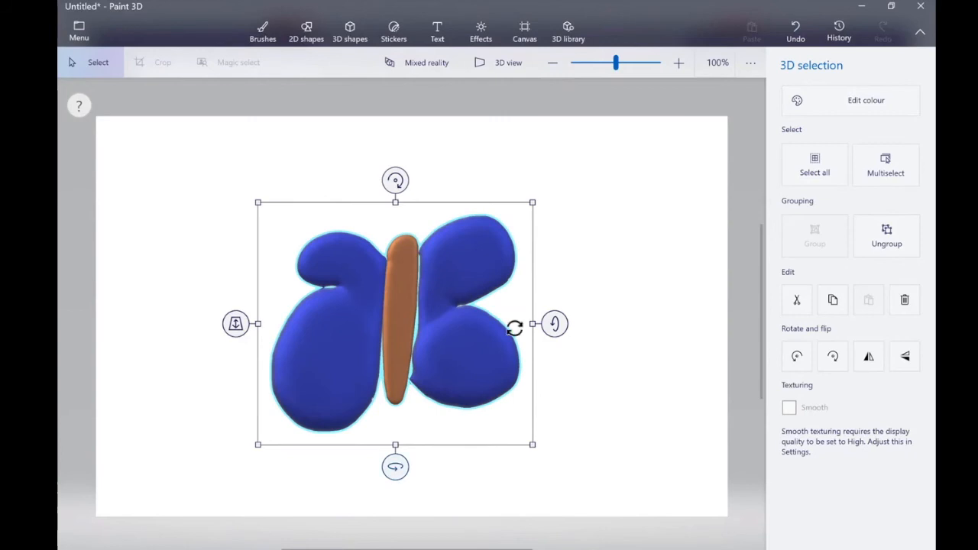
pyautogui.moveTo(395, 466)
pyautogui.mouseDown()
pyautogui.moveTo(543, 464)
pyautogui.moveTo(519, 465)
pyautogui.mouseUp()
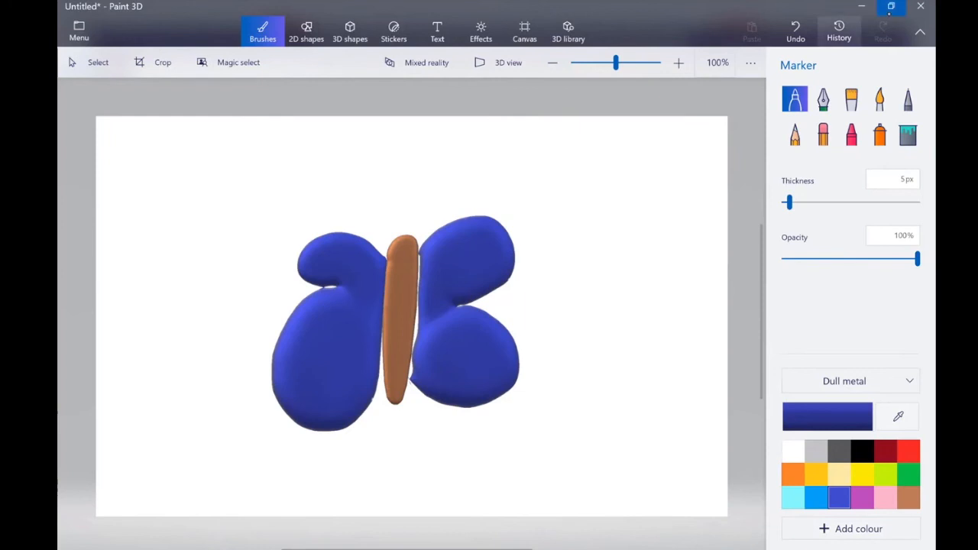
# Step: Scrub the History slider back through the butterfly's construction, ending with all steps restored
pyautogui.click(839, 31)
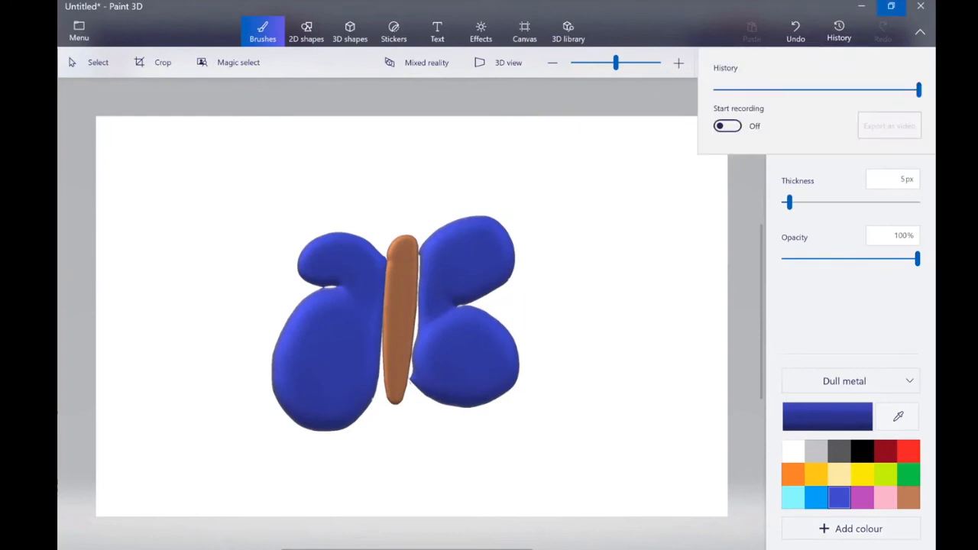
pyautogui.moveTo(919, 90)
pyautogui.mouseDown()
pyautogui.moveTo(716, 90)
pyautogui.moveTo(918, 90)
pyautogui.mouseUp()
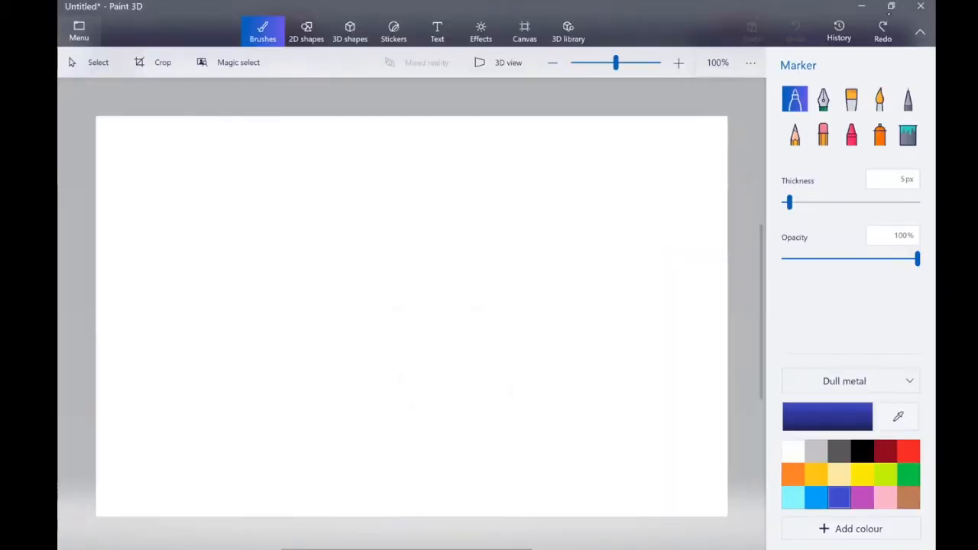
# Step: Browse the computer's files from the Open page, starting in the Desktop folder
pyautogui.click(78, 31)
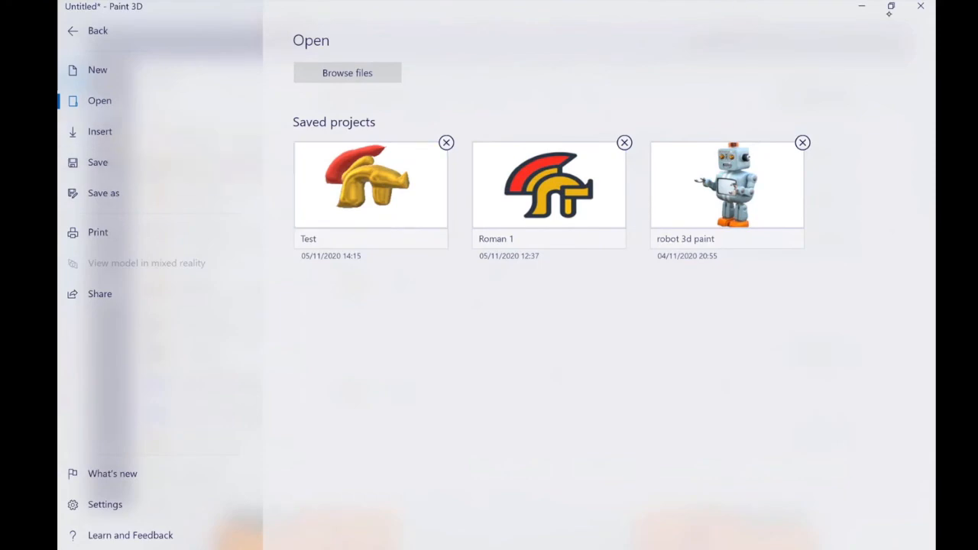
pyautogui.click(89, 31)
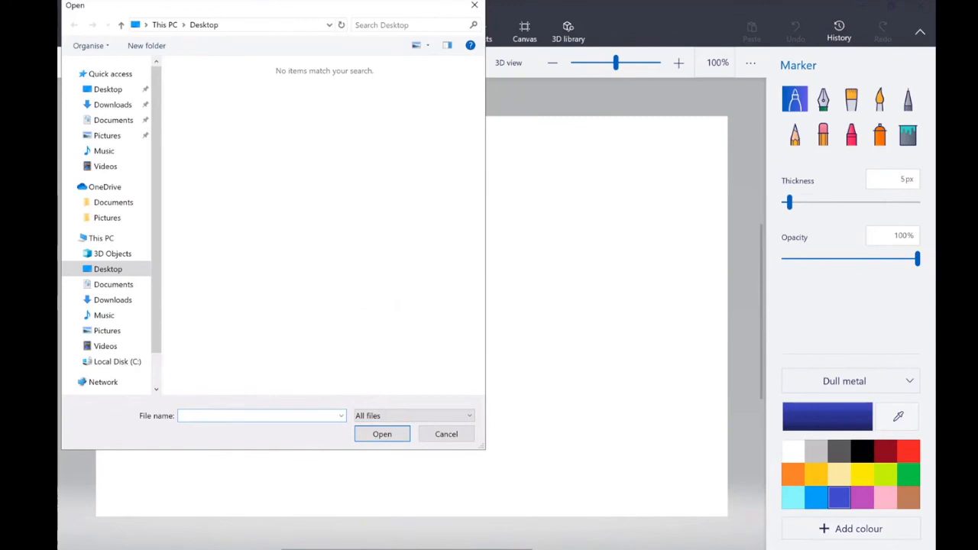
# Step: Open the Roman 1 project from Pictures and pick the Sharp edge 3D doodle tool
pyautogui.click(107, 136)
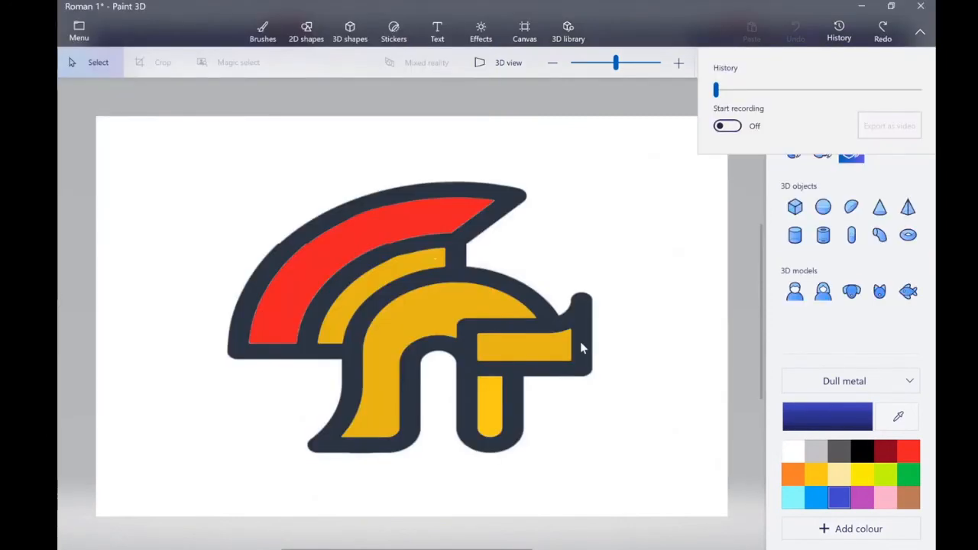
pyautogui.click(580, 343)
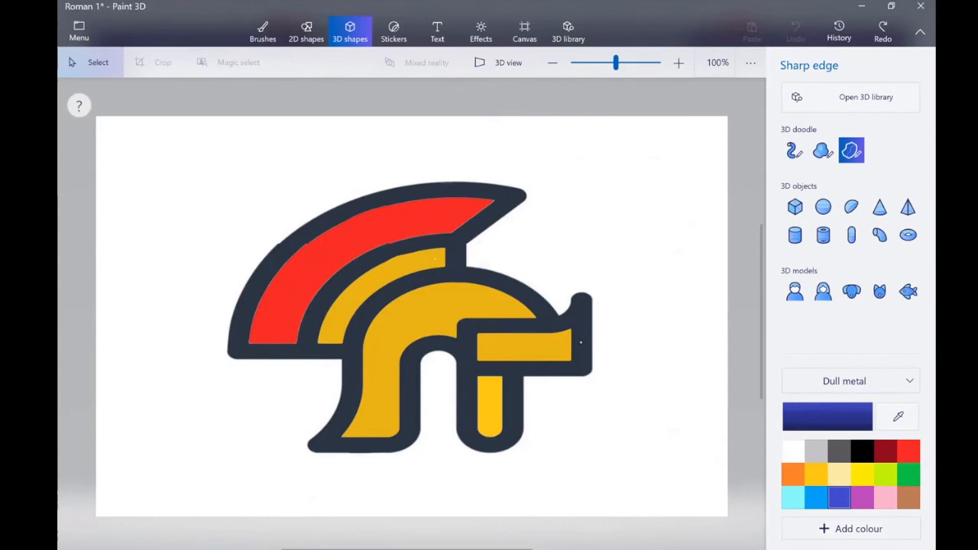
# Step: Trace the red crest's outline as a closed sharp-edged 3D doodle
pyautogui.moveTo(304, 356); pyautogui.dragTo(351, 267)
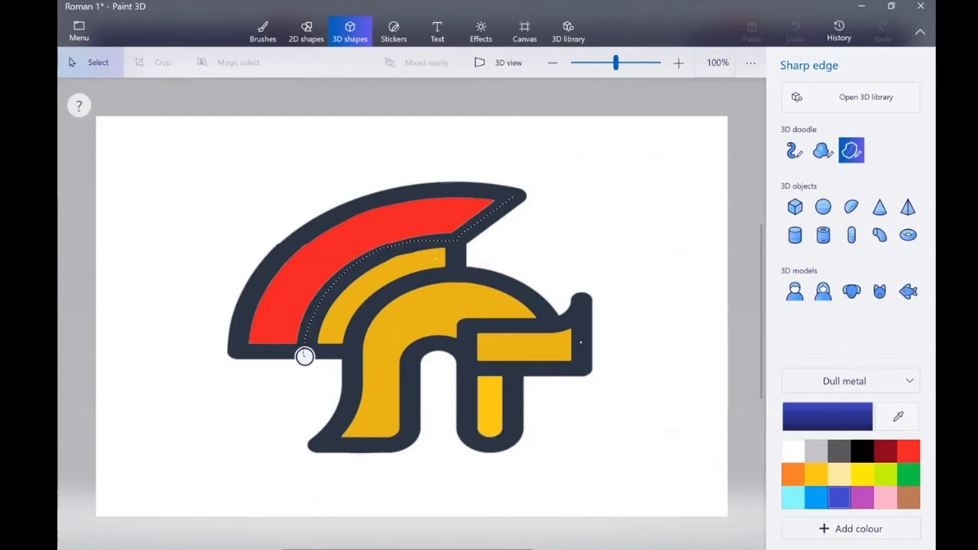
pyautogui.moveTo(422, 190); pyautogui.dragTo(359, 206)
pyautogui.moveTo(272, 355); pyautogui.dragTo(304, 356)
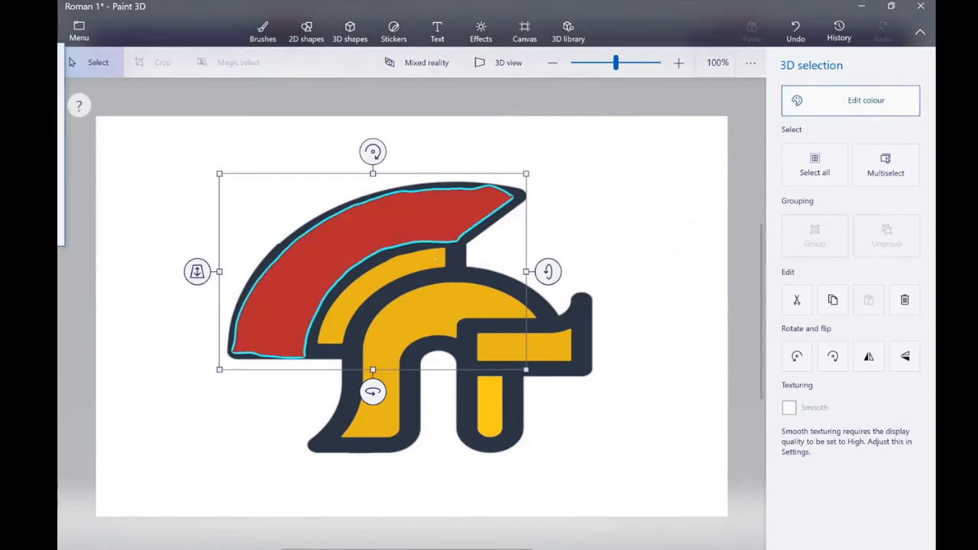
# Step: Give the crest a Dull metal finish, then deselect it and choose Sharp edge doodling again
pyautogui.click(859, 453)
pyautogui.click(142, 47)
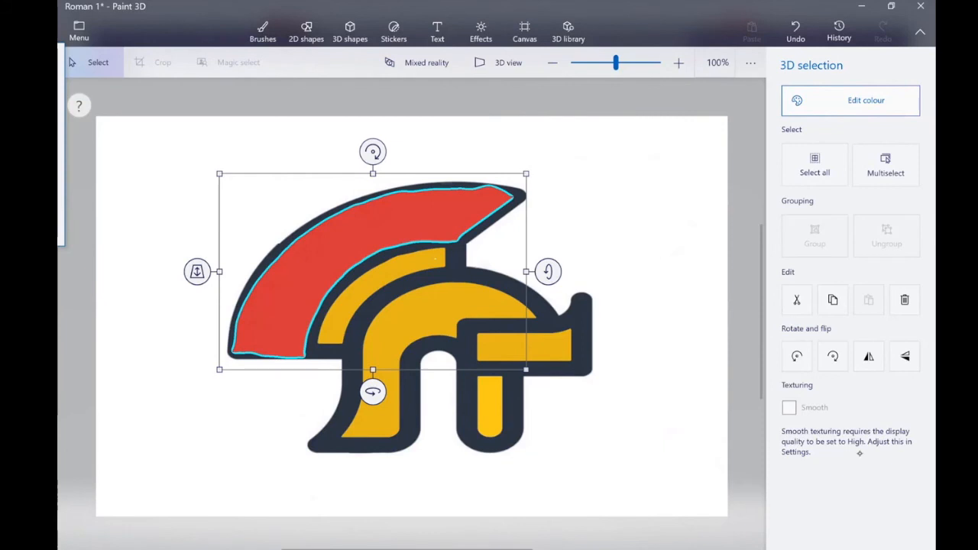
pyautogui.click(350, 31)
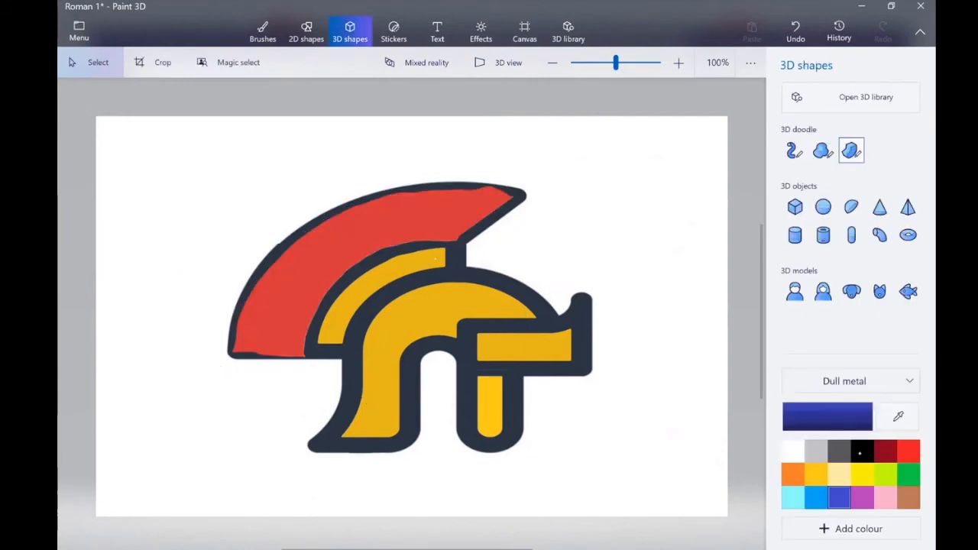
pyautogui.click(851, 150)
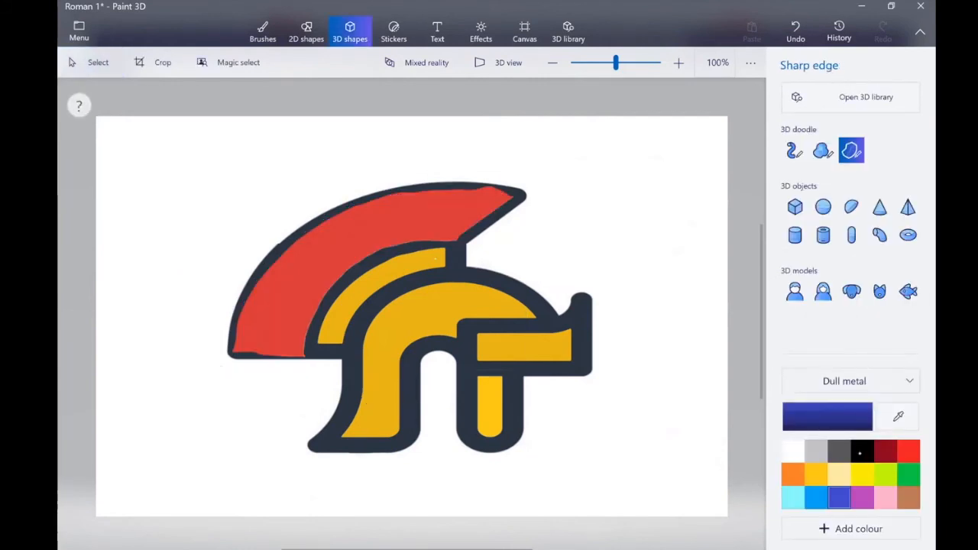
# Step: Trace around the yellow helmet's edges and leg, closing at the crest to form a 3D doodle
pyautogui.click(456, 240)
pyautogui.moveTo(581, 364); pyautogui.dragTo(522, 365)
pyautogui.moveTo(513, 425); pyautogui.dragTo(464, 437)
pyautogui.moveTo(462, 382); pyautogui.dragTo(462, 354)
pyautogui.moveTo(385, 445)
pyautogui.mouseDown()
pyautogui.moveTo(344, 440)
pyautogui.moveTo(348, 362)
pyautogui.mouseUp()
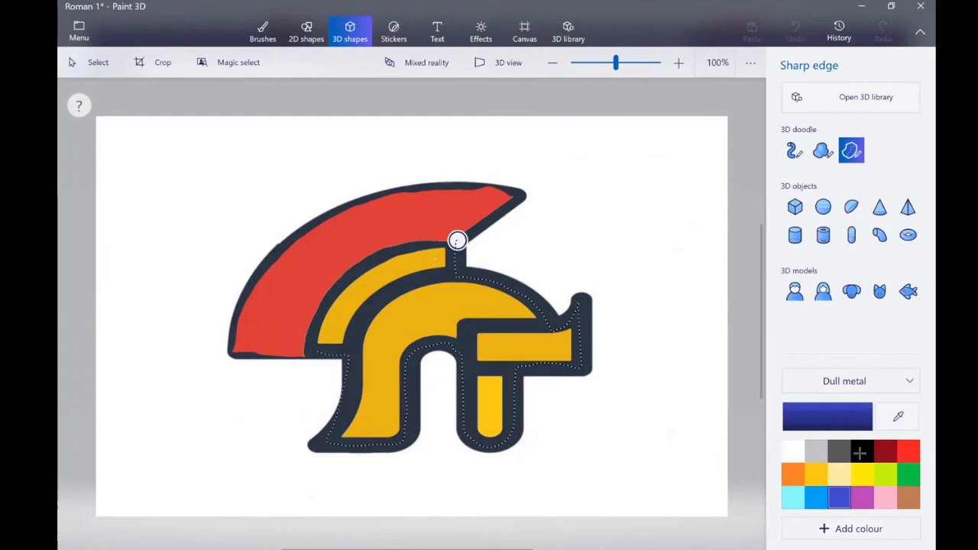
pyautogui.moveTo(356, 267); pyautogui.dragTo(375, 252)
pyautogui.click(456, 240)
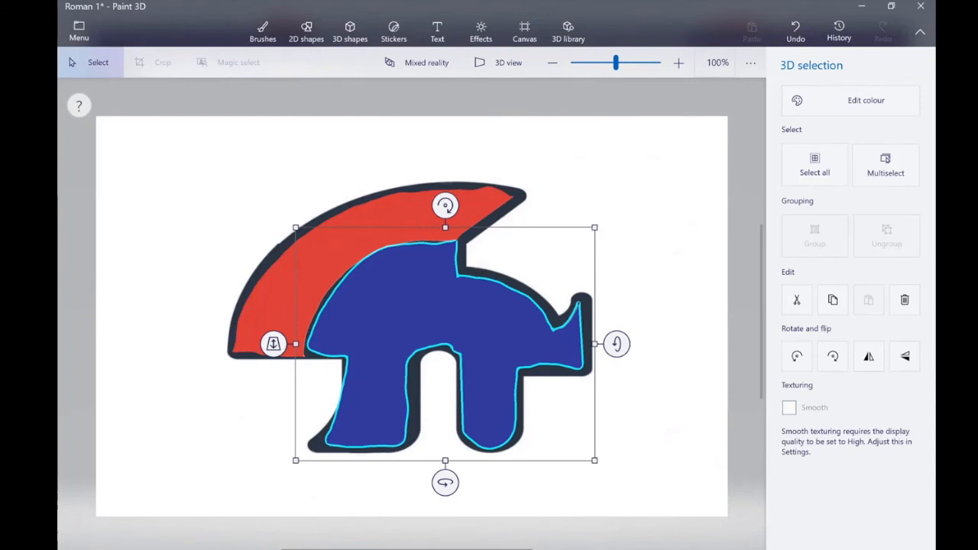
# Step: Recolour the helmet doodle to gold ffca18 with a Polished metal finish, then deselect it
pyautogui.click(850, 100)
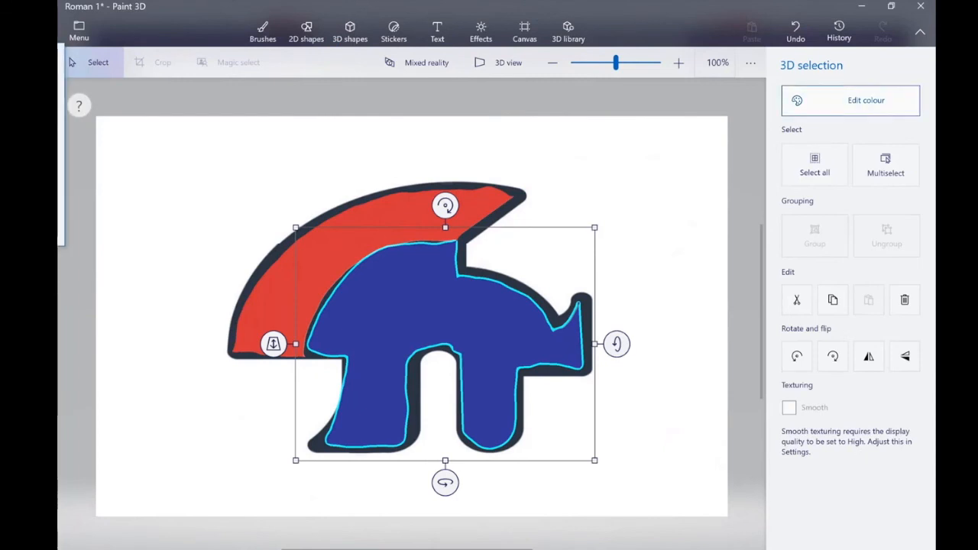
pyautogui.click(859, 454)
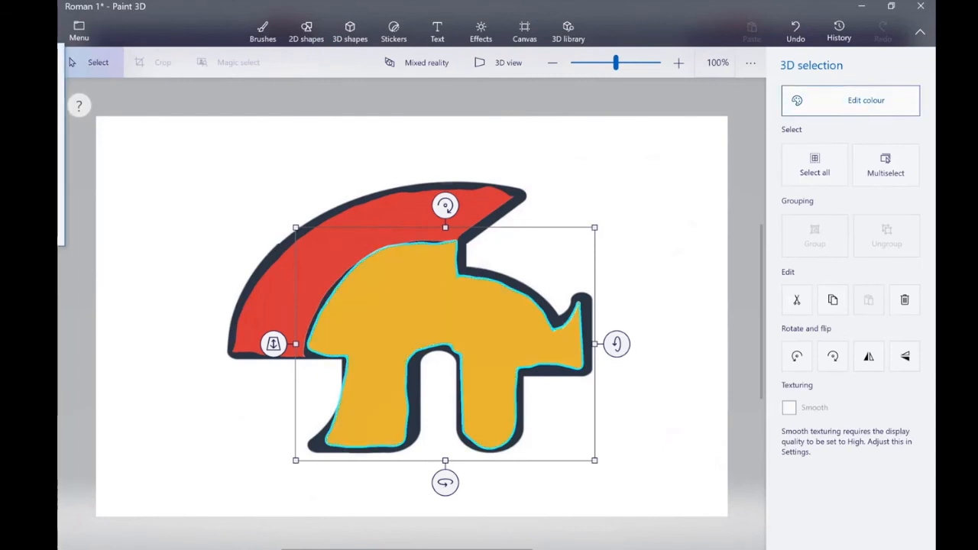
pyautogui.click(860, 454)
pyautogui.click(859, 454)
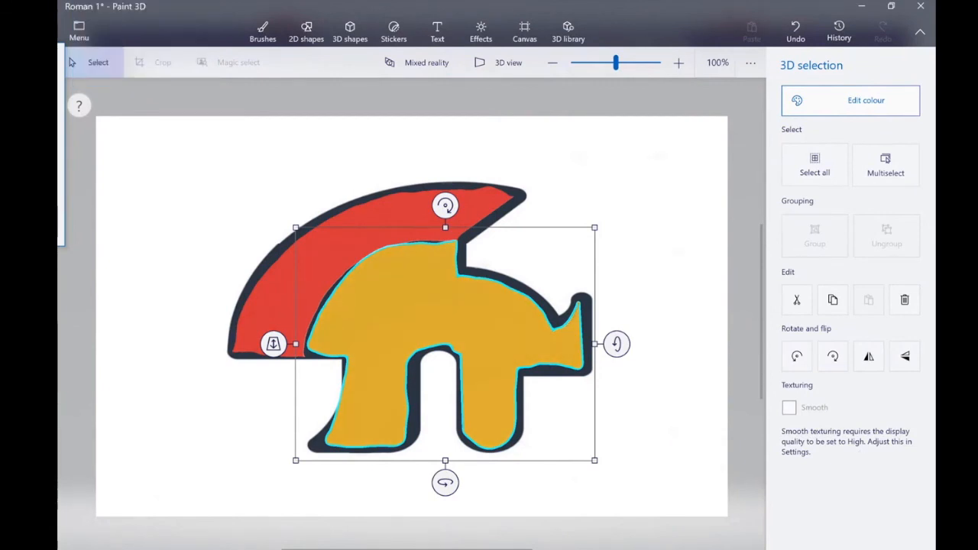
pyautogui.click(860, 454)
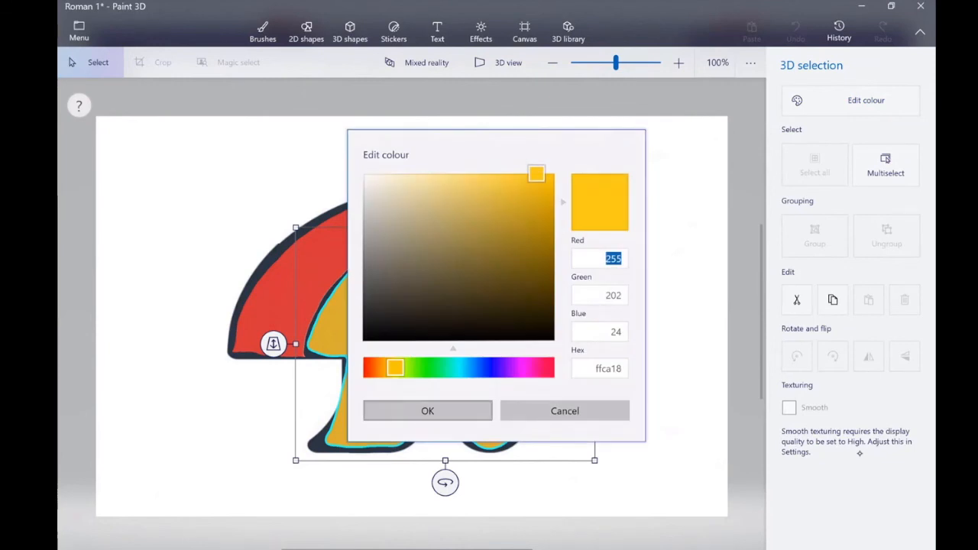
pyautogui.click(427, 410)
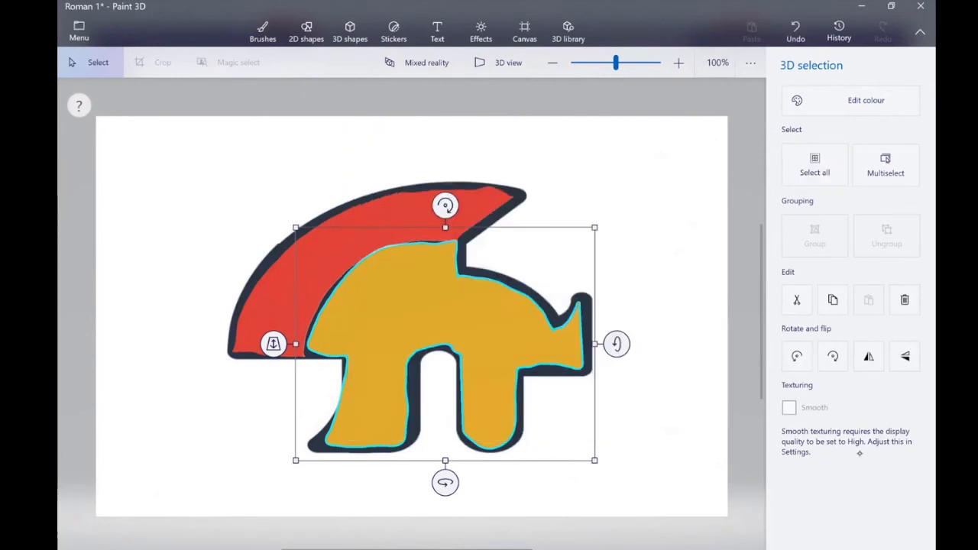
pyautogui.click(349, 32)
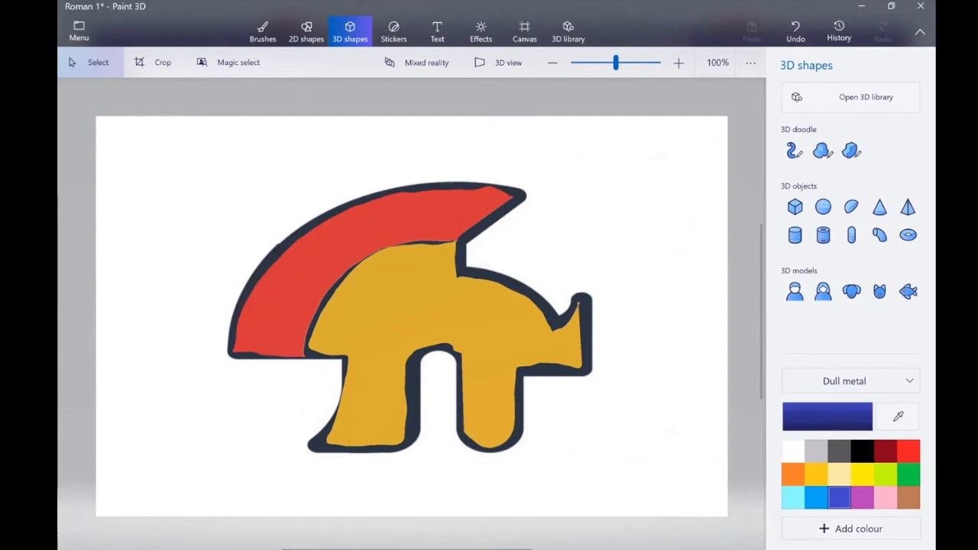
# Step: Select both the red crest and gold helmet and group them
pyautogui.click(336, 252)
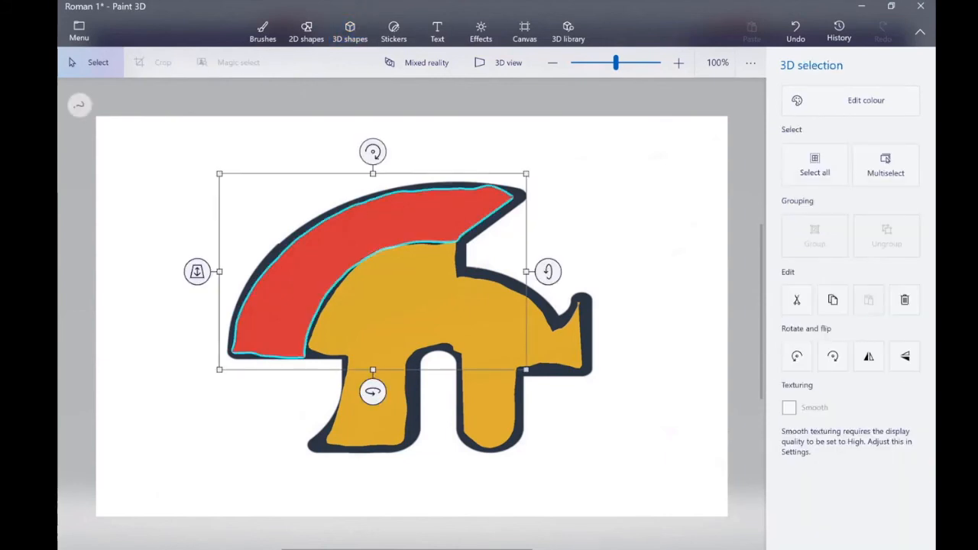
pyautogui.click(814, 164)
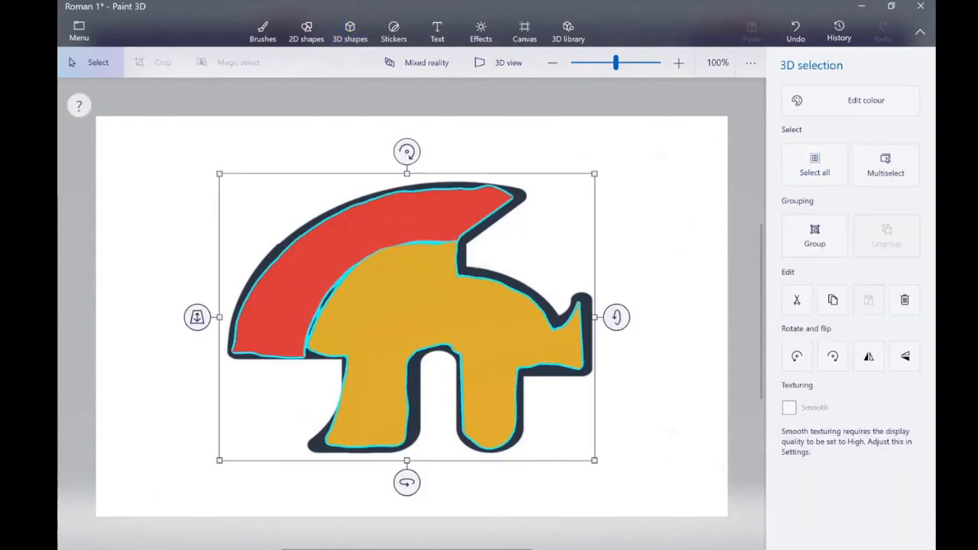
pyautogui.click(814, 235)
# Step: Rotate the grouped helmet model so its 3D depth shows
pyautogui.moveTo(406, 482); pyautogui.dragTo(231, 482)
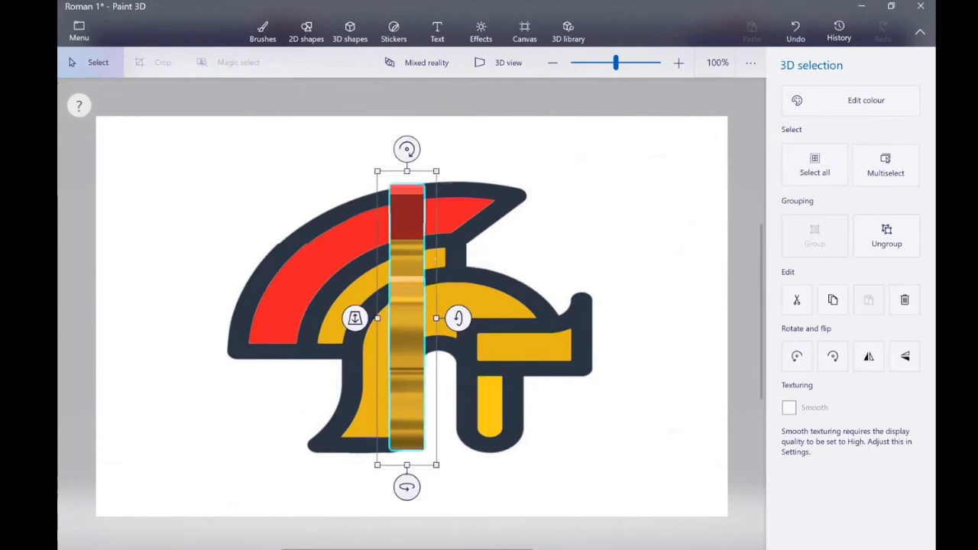
pyautogui.moveTo(437, 318); pyautogui.dragTo(527, 318)
pyautogui.moveTo(454, 486); pyautogui.dragTo(576, 486)
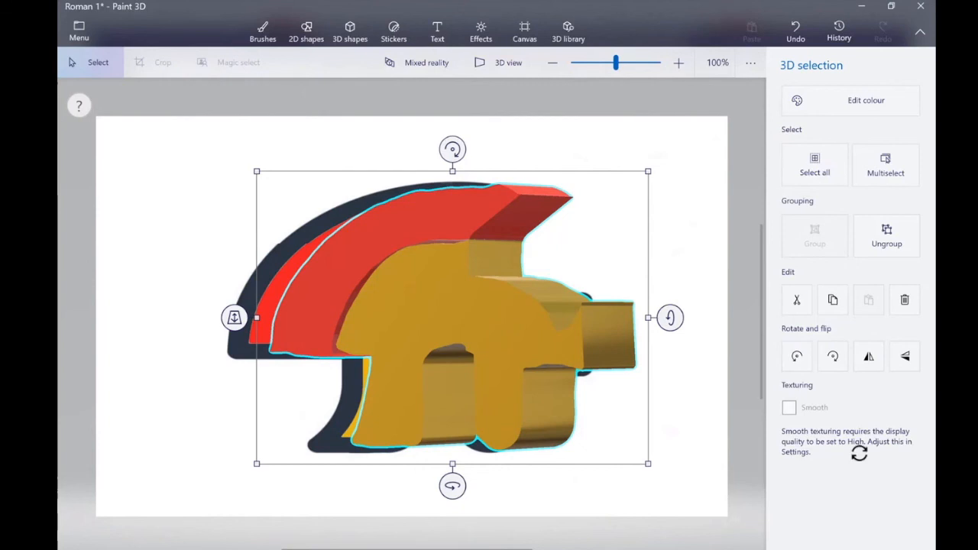
pyautogui.moveTo(452, 486)
pyautogui.mouseDown()
pyautogui.moveTo(507, 486)
pyautogui.moveTo(354, 486)
pyautogui.moveTo(446, 486)
pyautogui.mouseUp()
pyautogui.moveTo(858, 452); pyautogui.dragTo(858, 453)
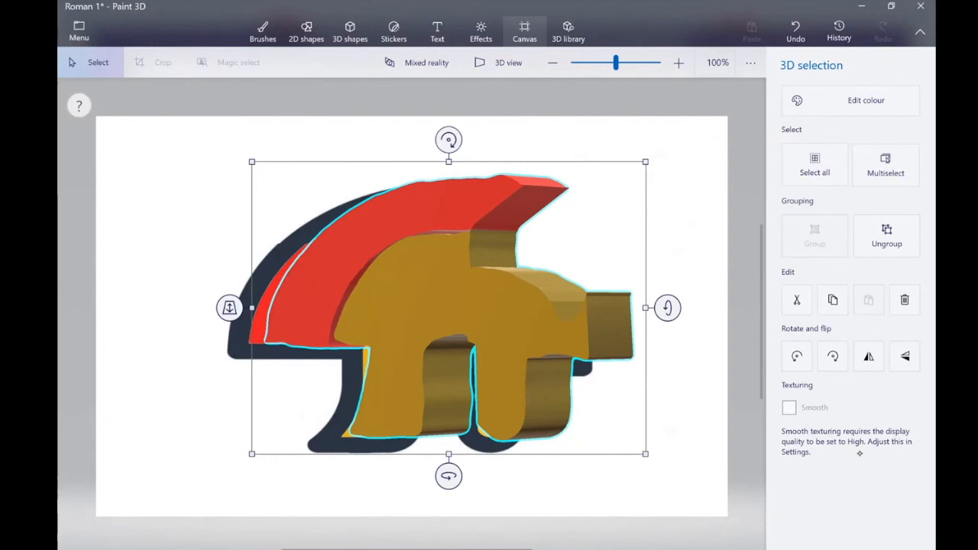
# Step: Select the flat logo behind the helmet, pull it out and delete it
pyautogui.click(524, 31)
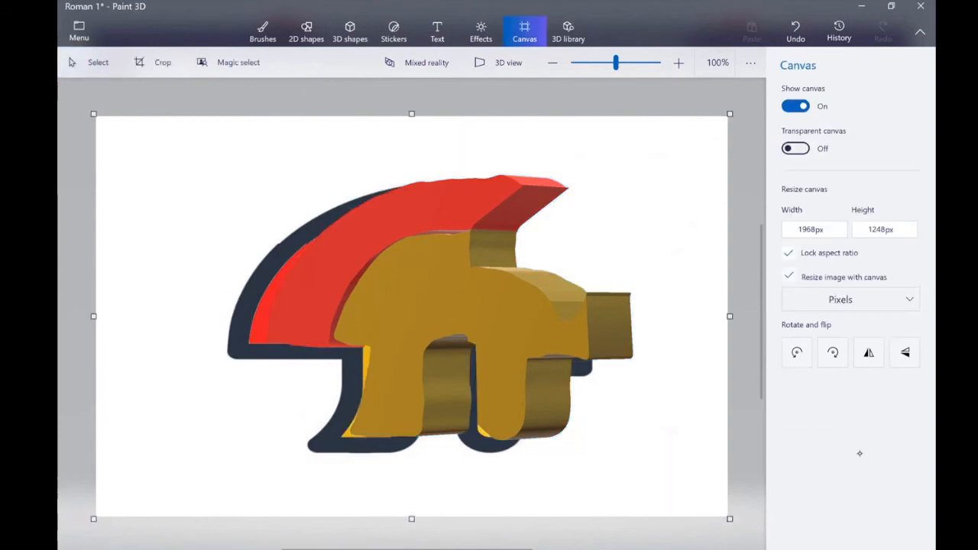
pyautogui.moveTo(513, 300); pyautogui.dragTo(603, 266)
pyautogui.click(460, 239)
pyautogui.moveTo(458, 239); pyautogui.dragTo(514, 228)
pyautogui.click(527, 249)
pyautogui.click(90, 63)
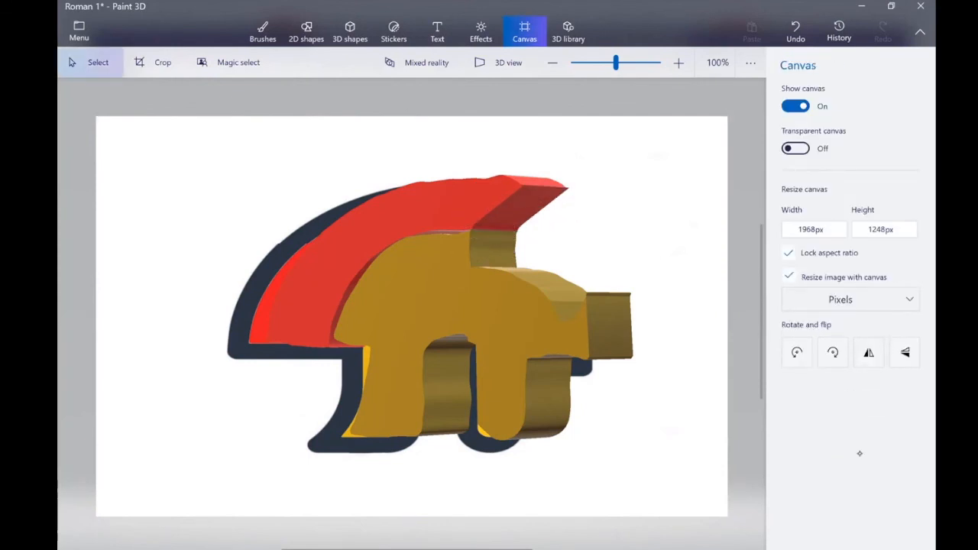
pyautogui.moveTo(404, 283); pyautogui.dragTo(488, 270)
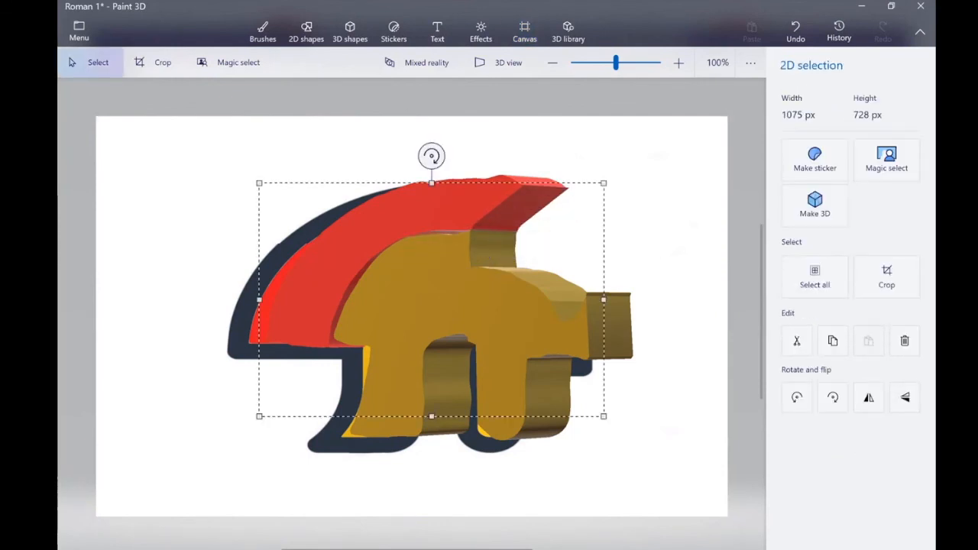
pyautogui.moveTo(431, 299); pyautogui.dragTo(639, 190)
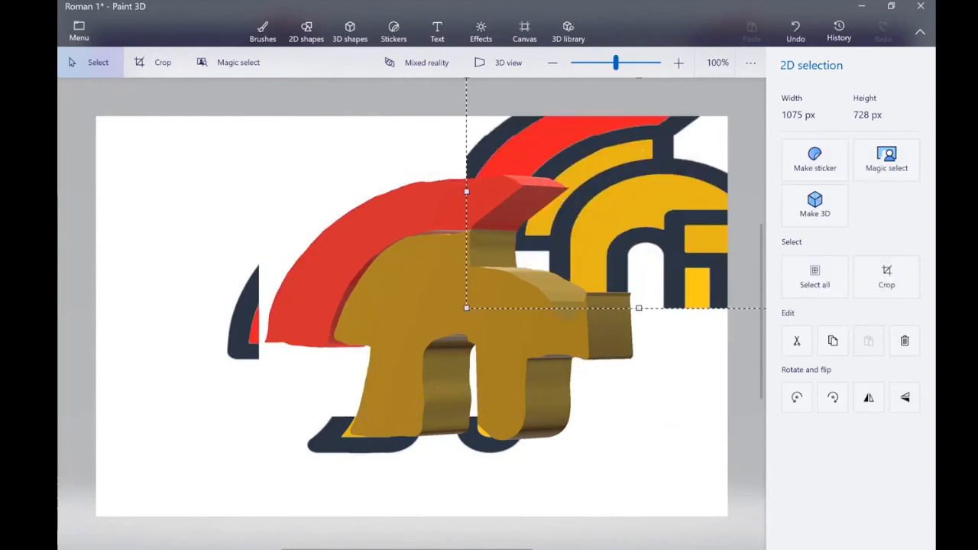
pyautogui.click(905, 341)
# Step: Delete the remaining dark outline pieces and a leftover patch on the gold shape
pyautogui.moveTo(182, 260); pyautogui.dragTo(547, 484)
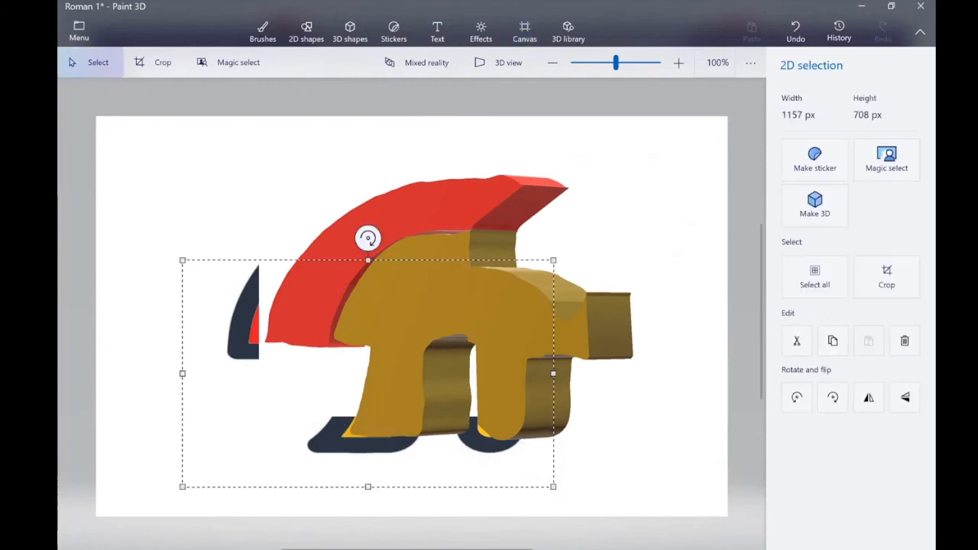
pyautogui.press('Delete')
pyautogui.moveTo(516, 305); pyautogui.dragTo(432, 295)
pyautogui.press('Delete')
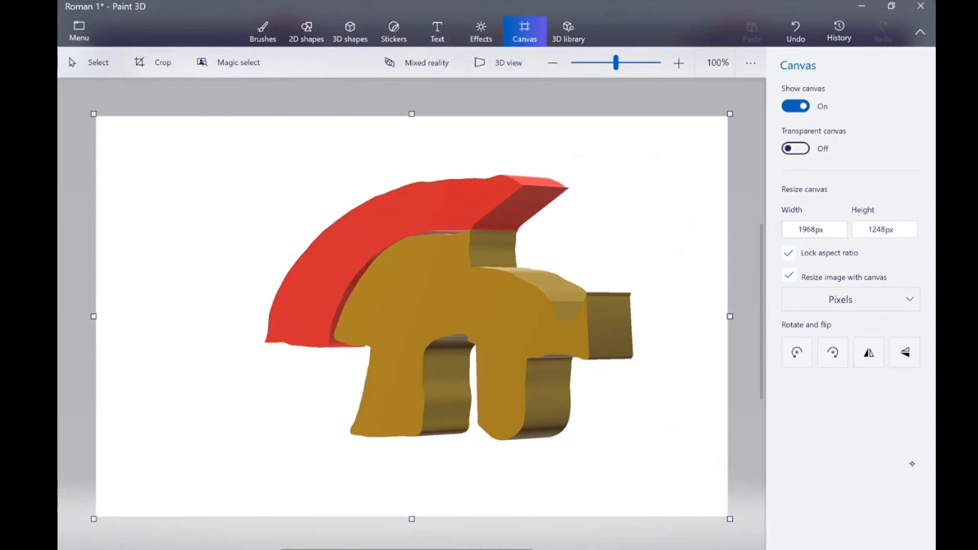
# Step: Switch Transparent canvas on in the canvas settings
pyautogui.click(795, 148)
pyautogui.click(795, 148)
pyautogui.click(795, 148)
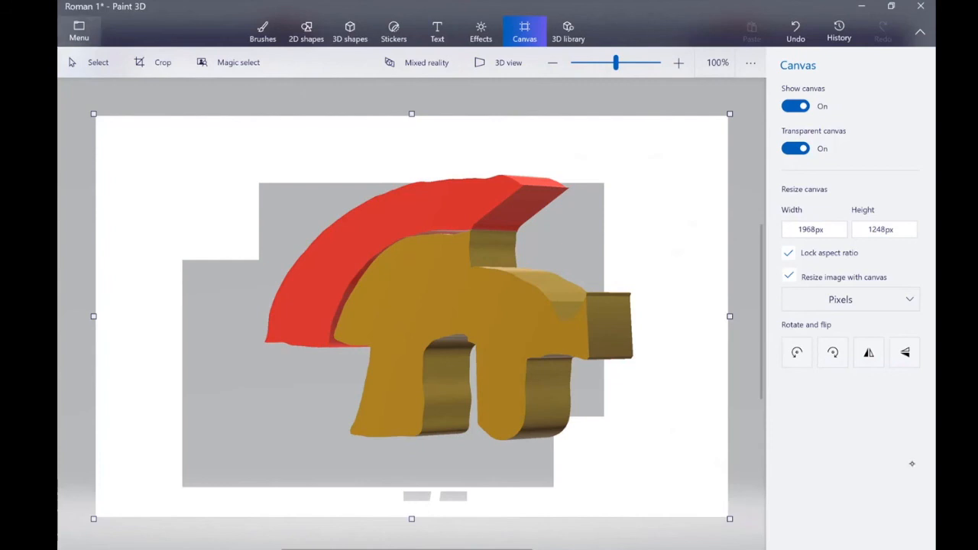
# Step: Choose Save as > Video for the helmet, then advance the slideshow to the next slide
pyautogui.click(79, 30)
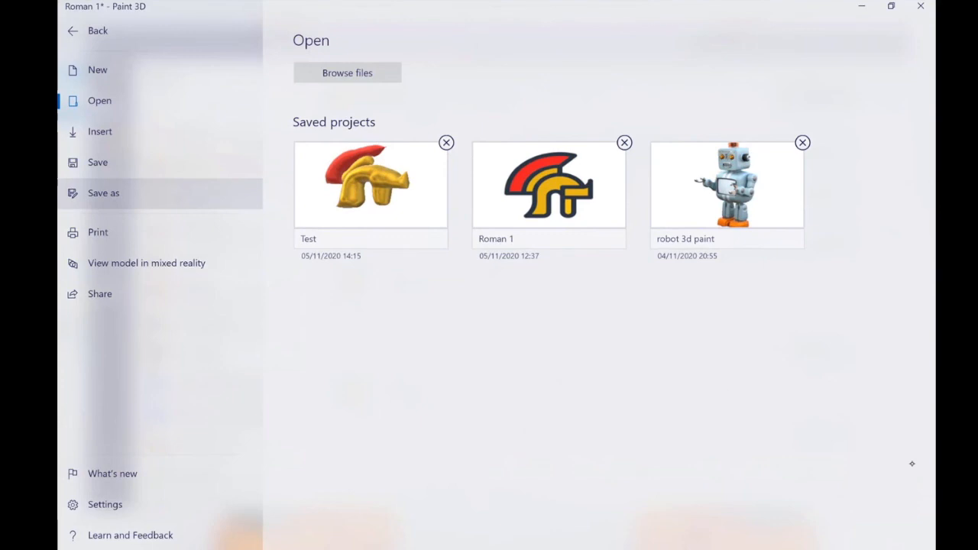
pyautogui.click(103, 192)
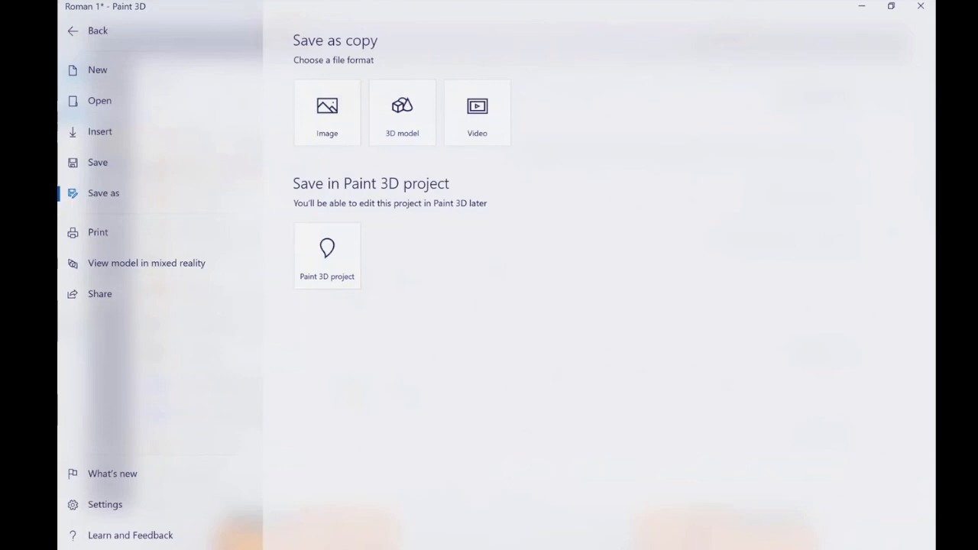
pyautogui.click(478, 113)
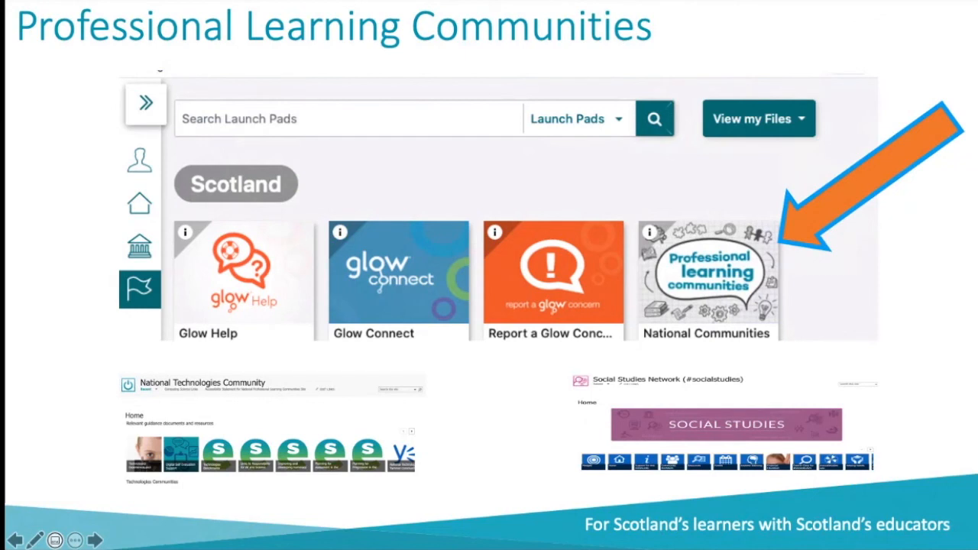
pyautogui.press('Right')
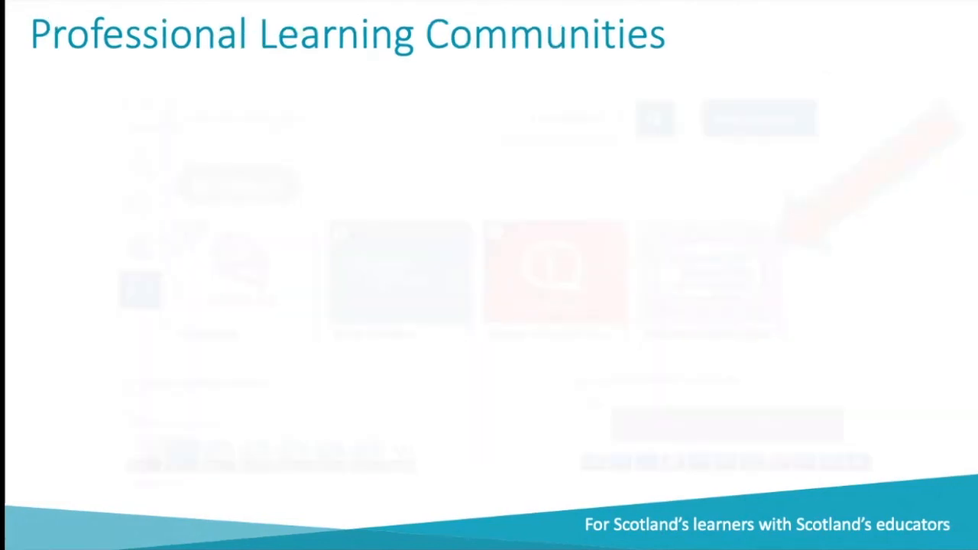